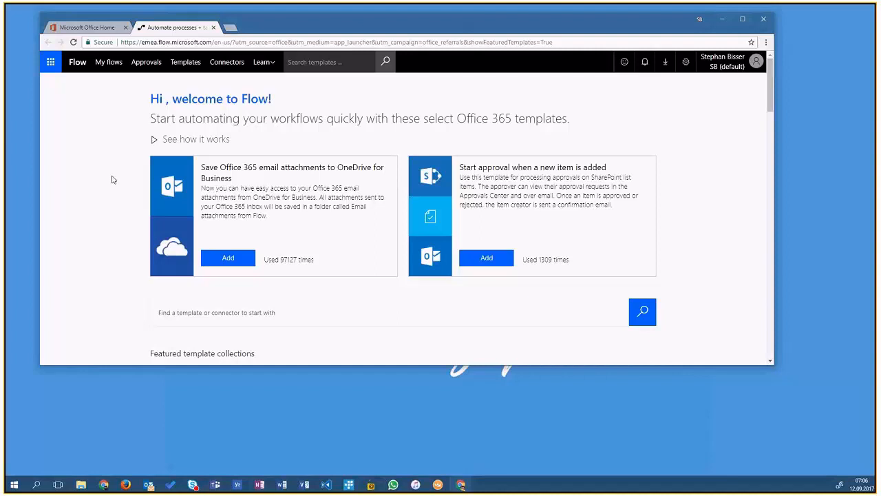
- Start creating a flow from blank and open the search of all connectors and triggers
click(103, 62)
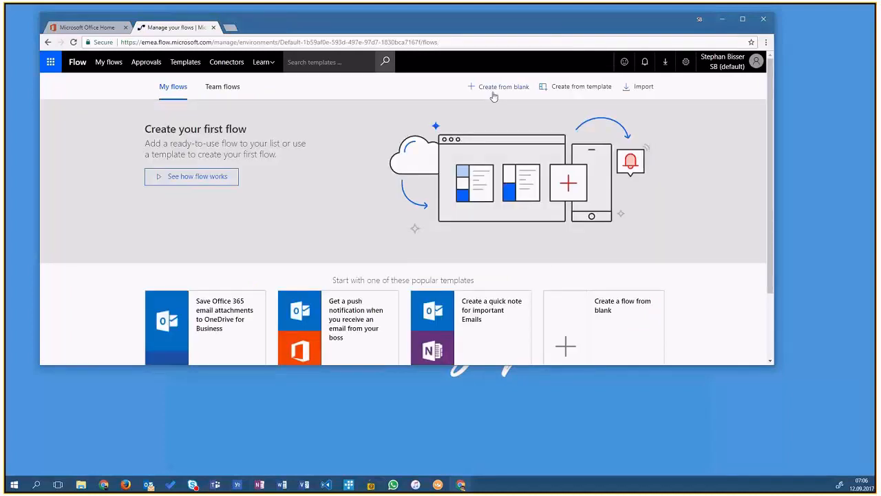
click(493, 91)
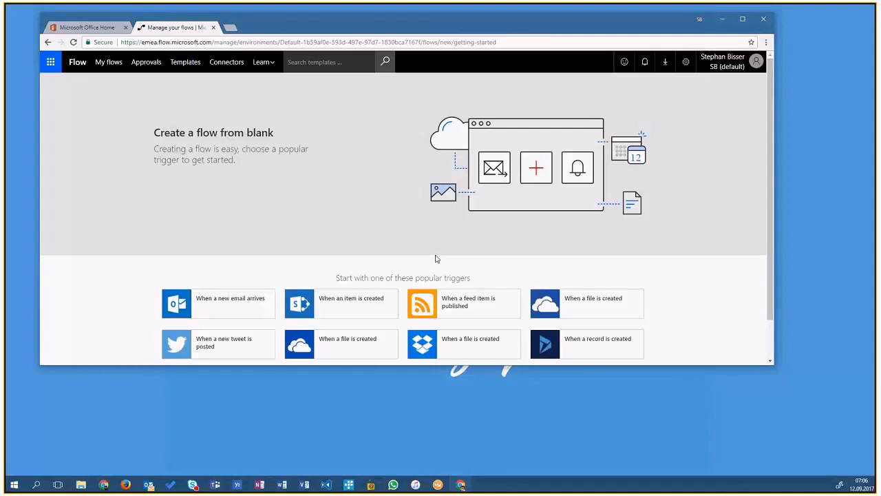
scroll(435, 258, down, 1)
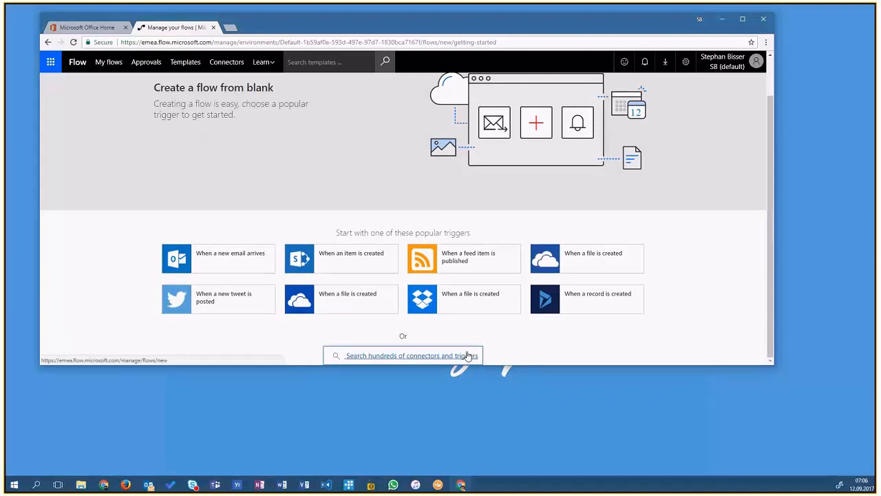
click(467, 355)
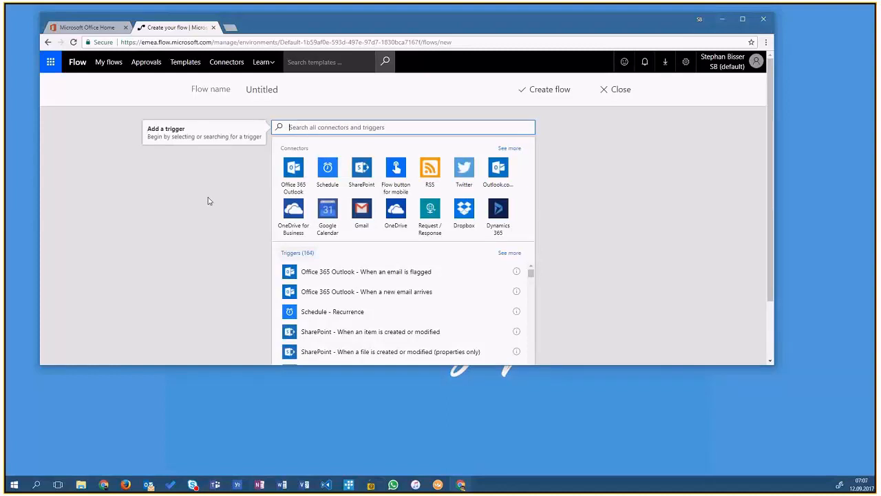
- Search for Forms and add the Microsoft Forms trigger 'When a new response is submitted'
text(Forms)
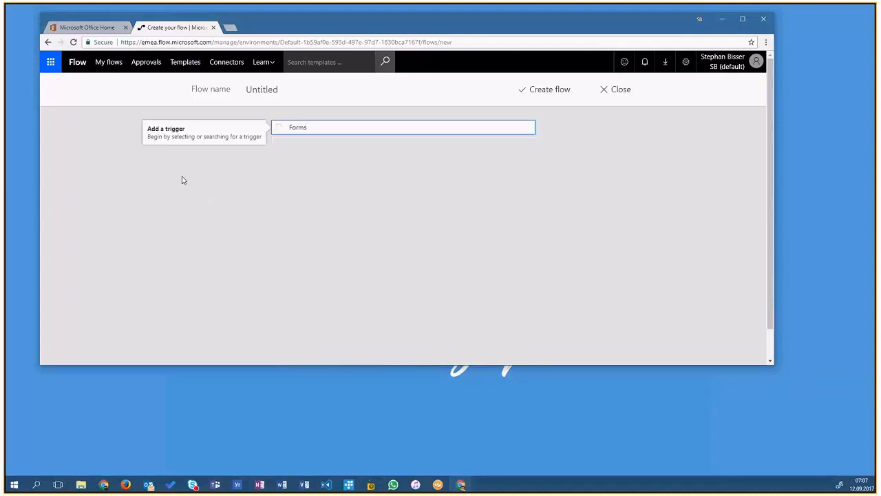
double_click(302, 126)
click(335, 128)
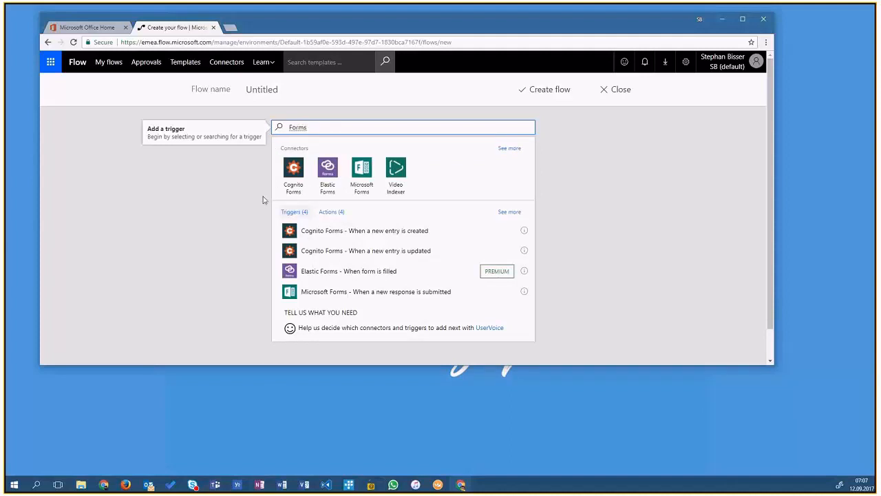
click(285, 292)
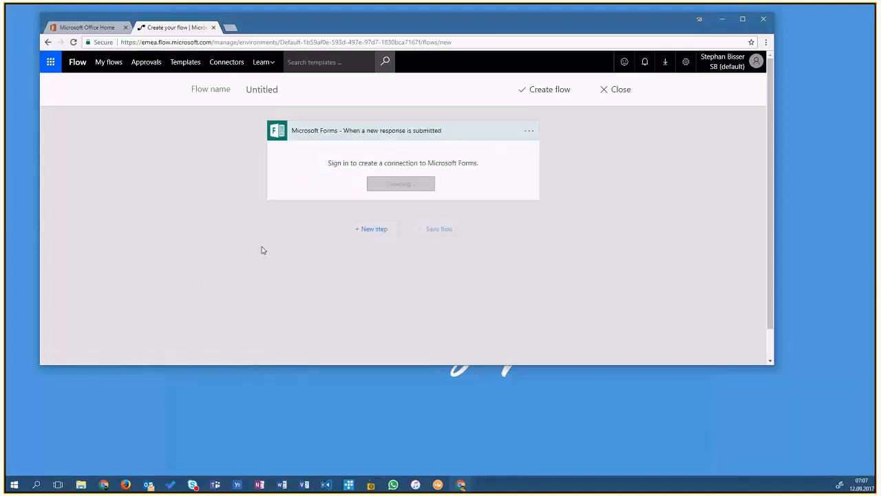
- Set the trigger's form title to Job Questionnaire
click(525, 132)
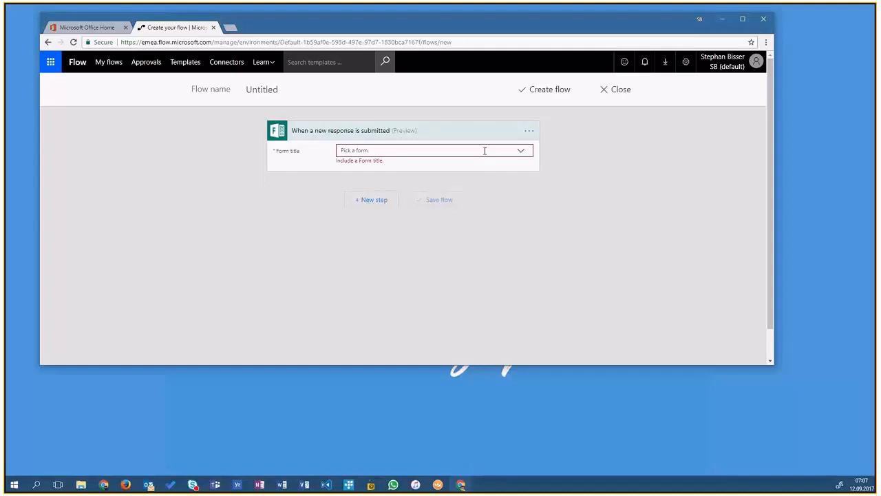
click(521, 151)
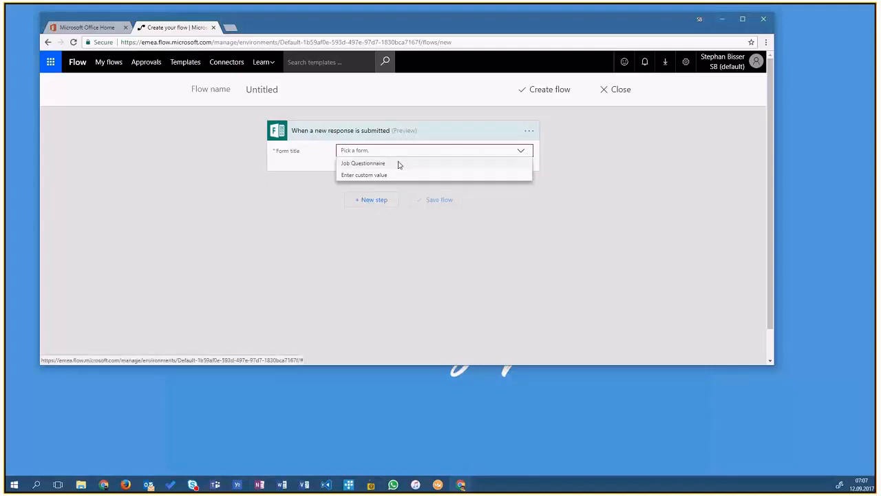
click(399, 164)
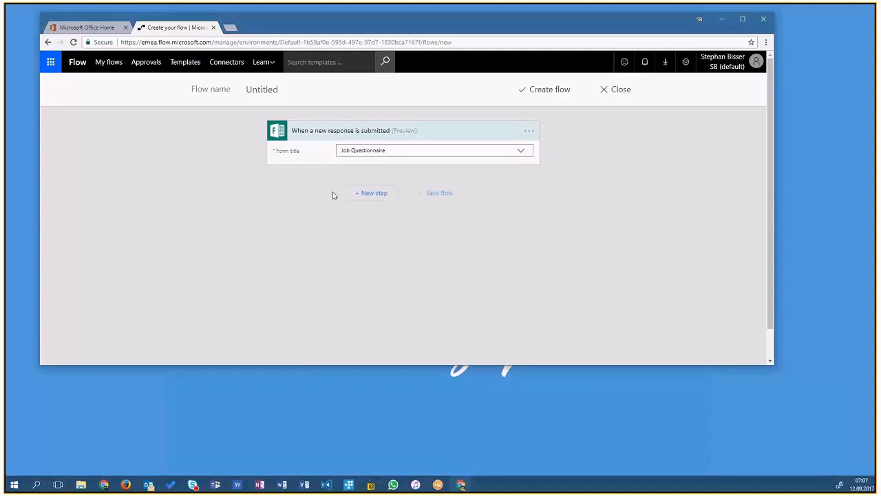
- Add a new action step and choose Text Analytics - Detect Sentiment from a search for sentiment
click(352, 194)
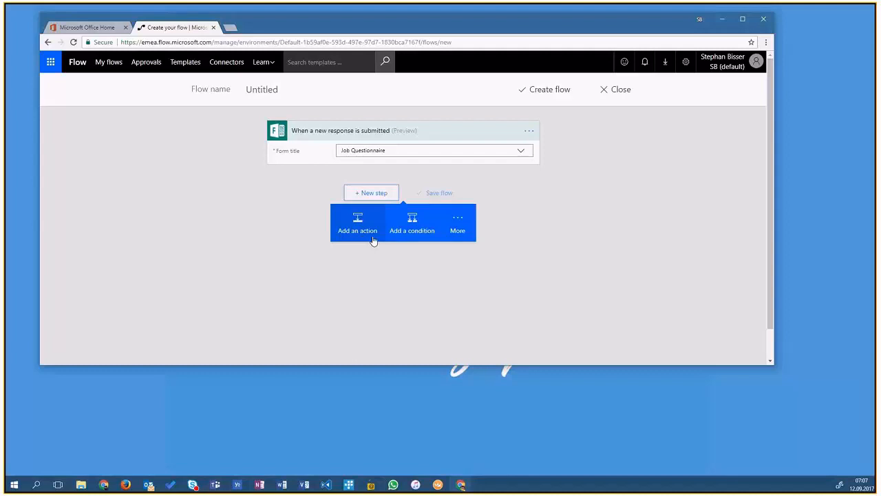
click(458, 225)
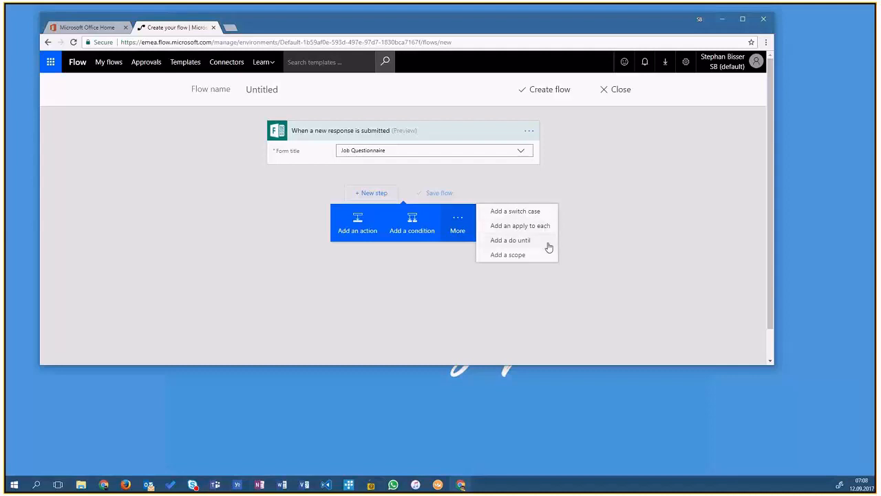
click(371, 231)
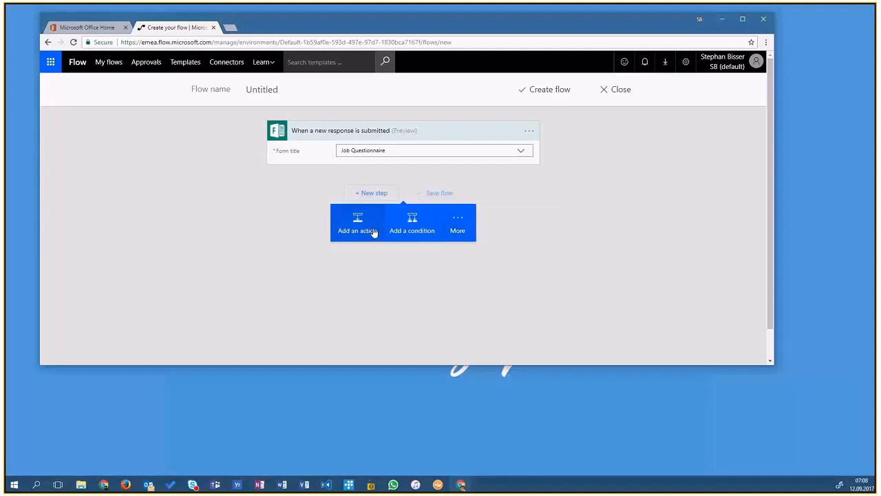
click(373, 232)
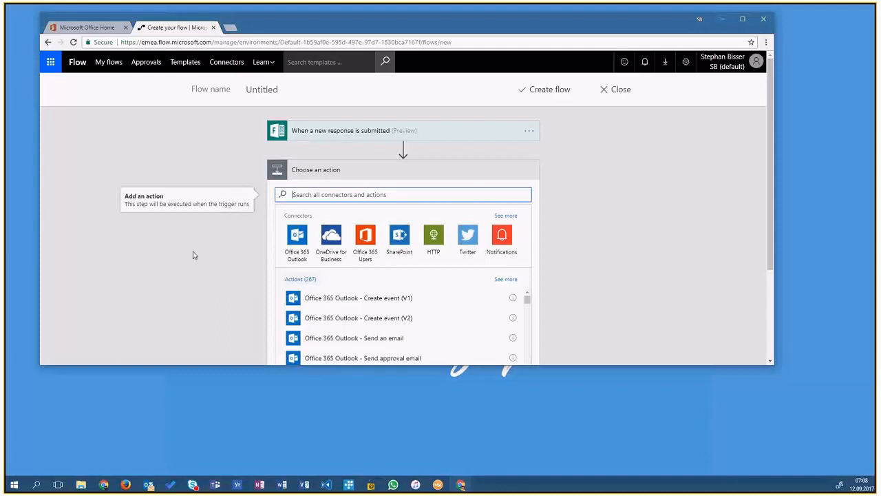
text(sentiment)
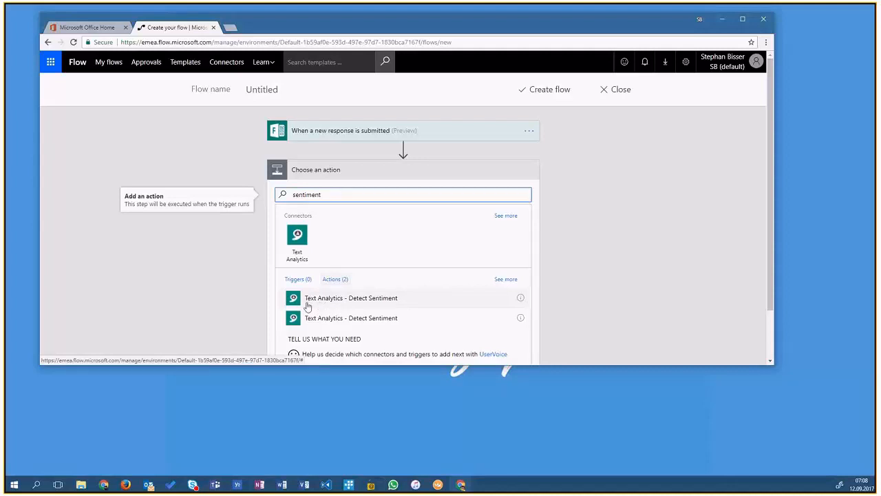
click(364, 301)
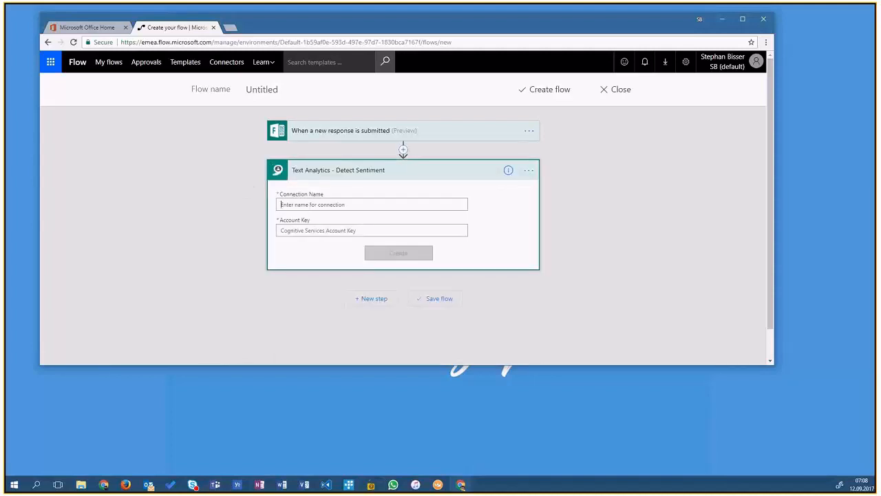
- Create the Text Analytics connection named Survey365, pasting the Cognitive Services account key
key(alt+Tab)
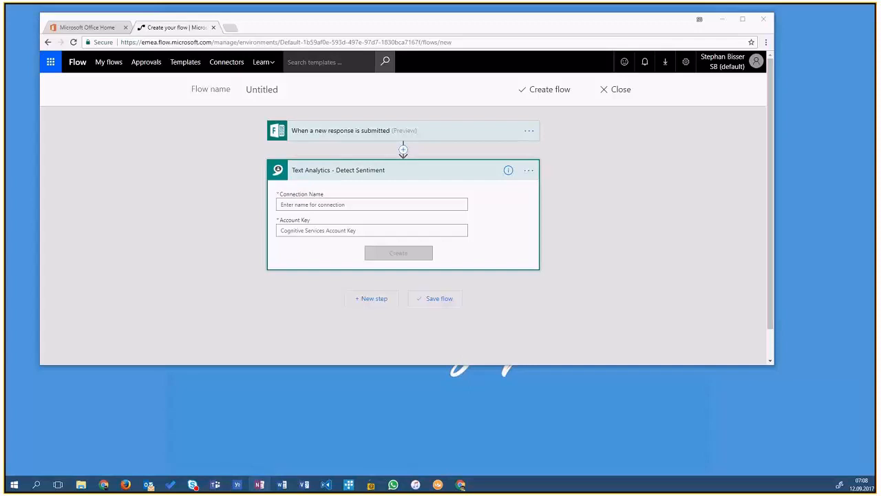
click(281, 205)
text(Survey365)
click(296, 231)
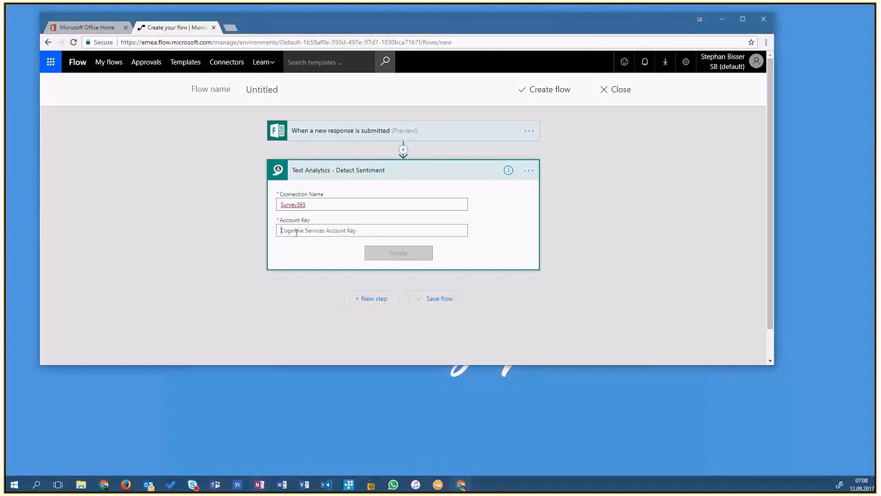
key(ctrl+v)
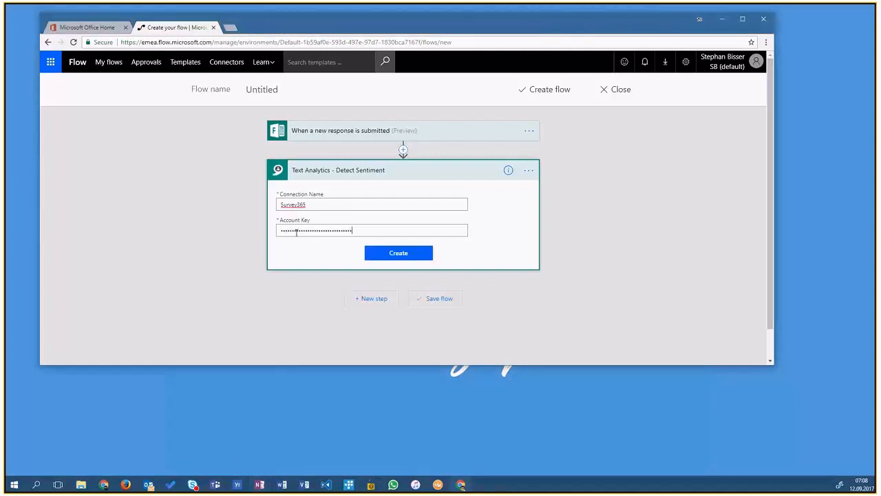
click(391, 254)
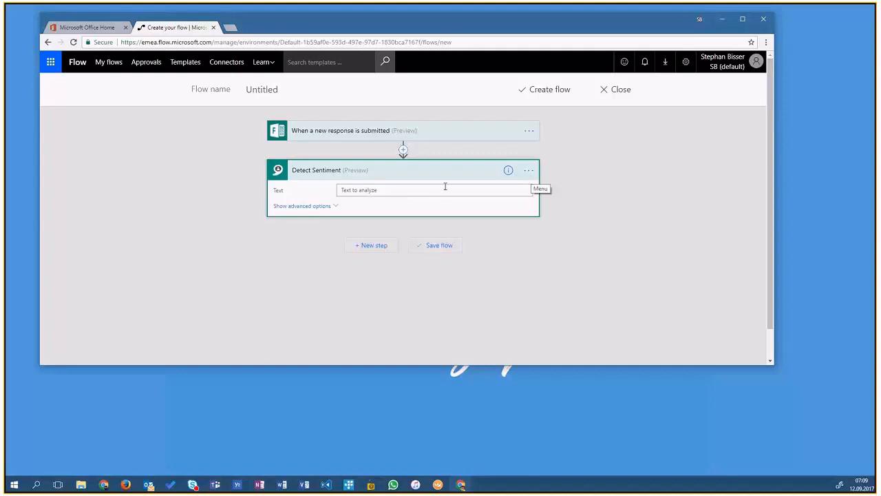
- Set the text to analyze to the 'How do you feel at work?' answer
click(391, 190)
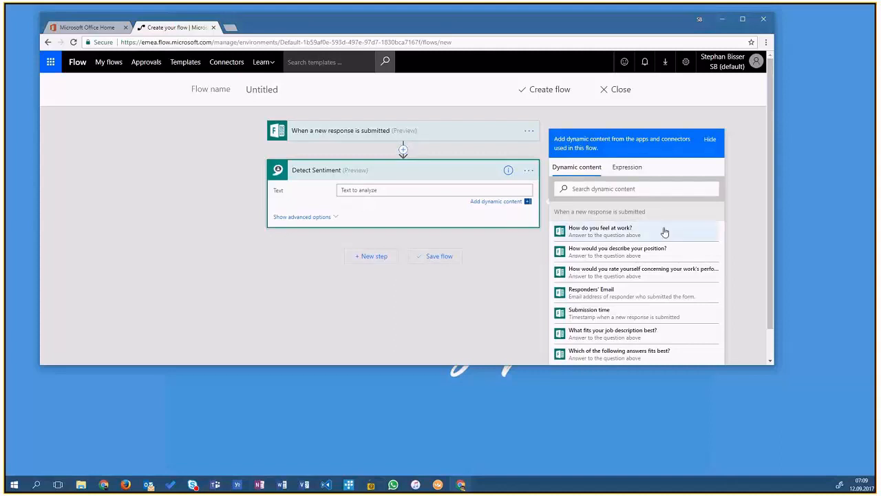
click(603, 231)
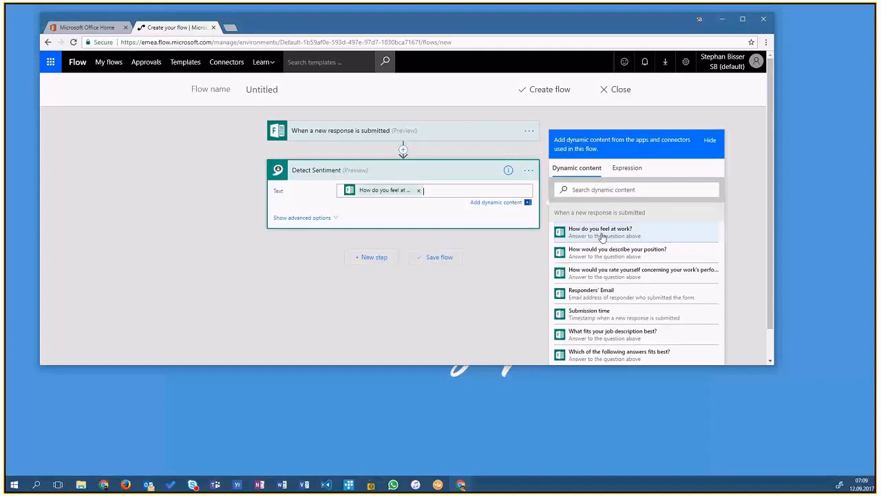
- Add a condition checking whether the sentiment Score is less than 0.5
click(378, 256)
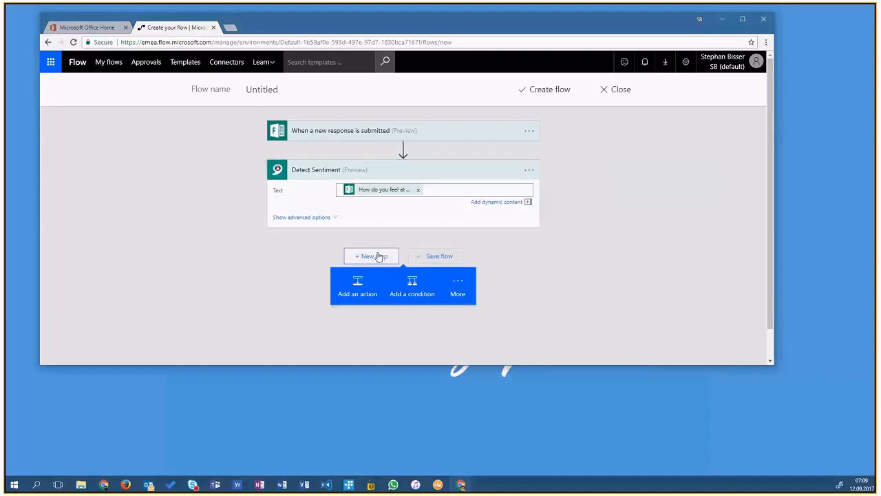
click(410, 285)
click(322, 278)
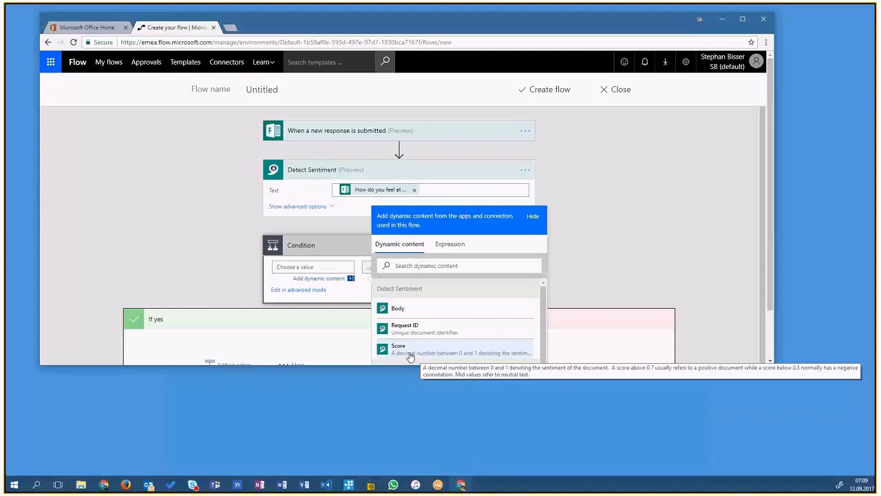
click(410, 351)
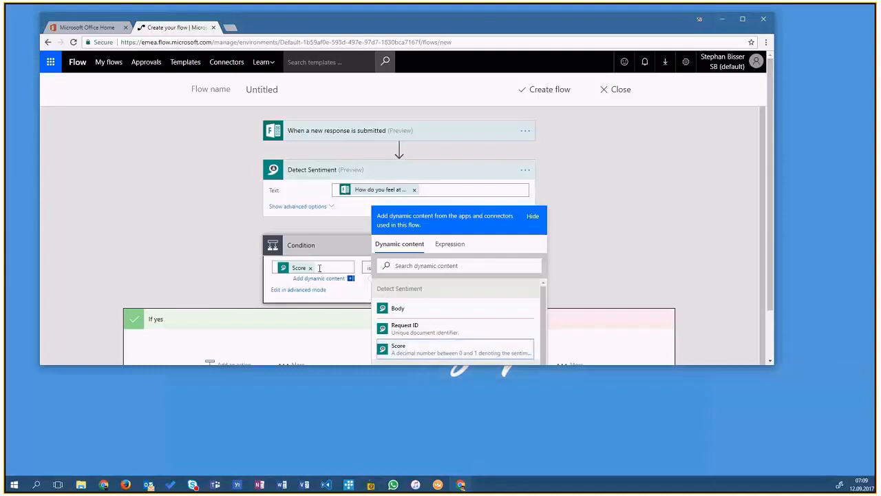
click(533, 219)
click(366, 270)
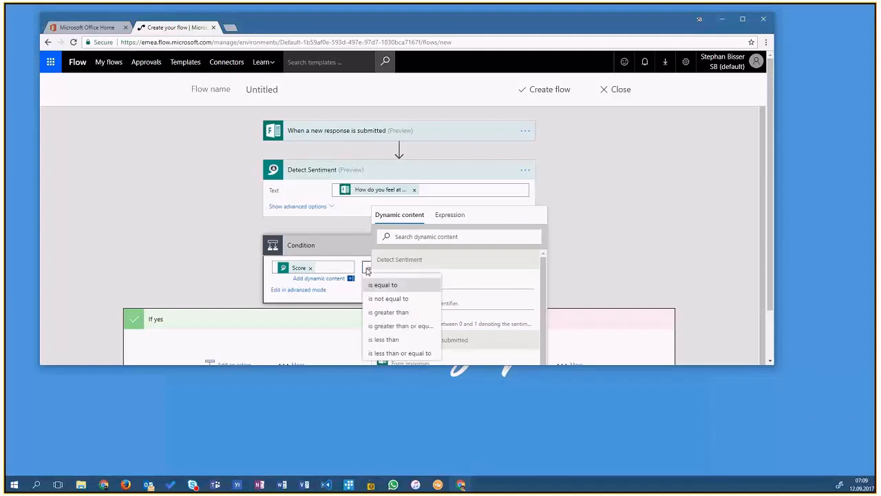
click(407, 340)
click(340, 267)
click(566, 221)
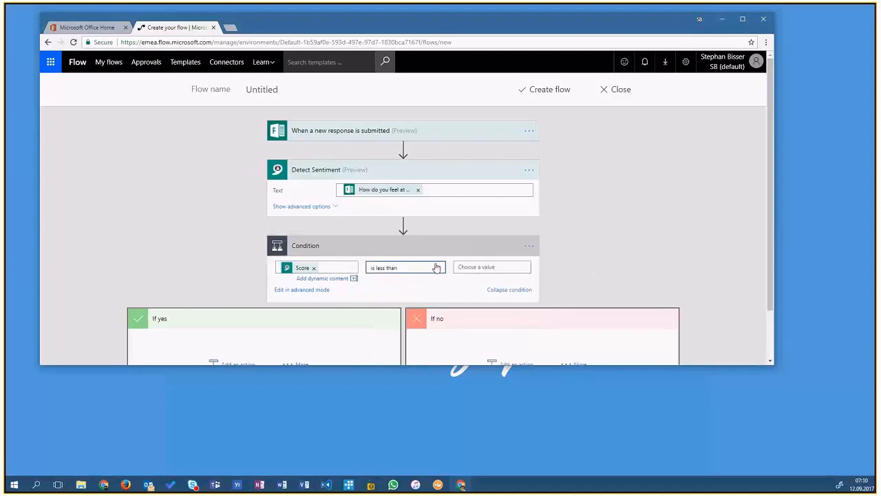
click(475, 266)
text(0.5)
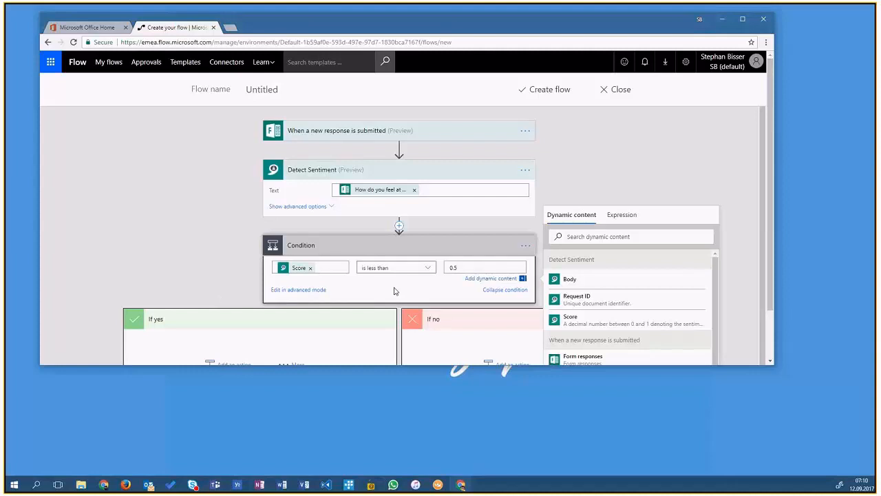
click(677, 179)
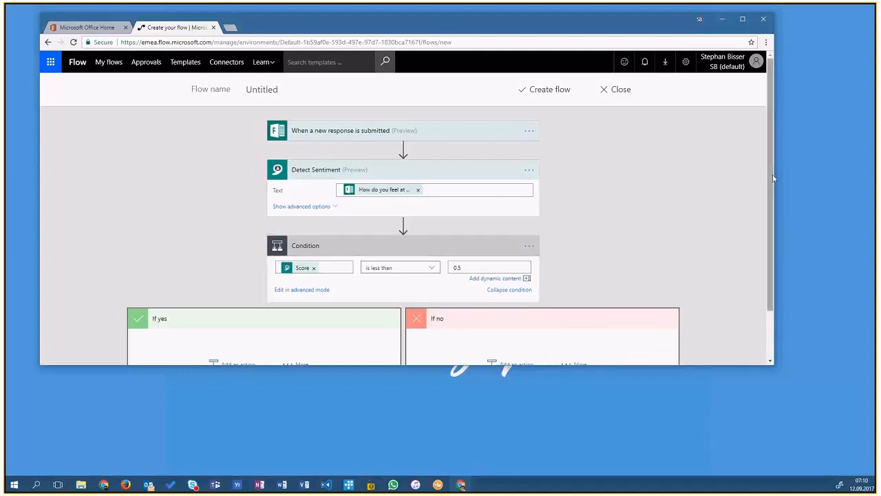
- Add a Microsoft Teams - Post message action to the If yes branch by searching for teams
scroll(563, 258, down, 1)
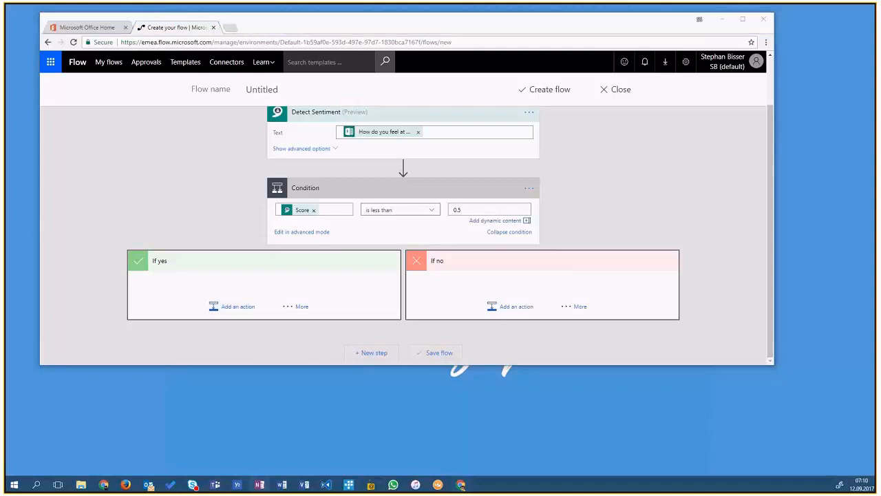
click(237, 306)
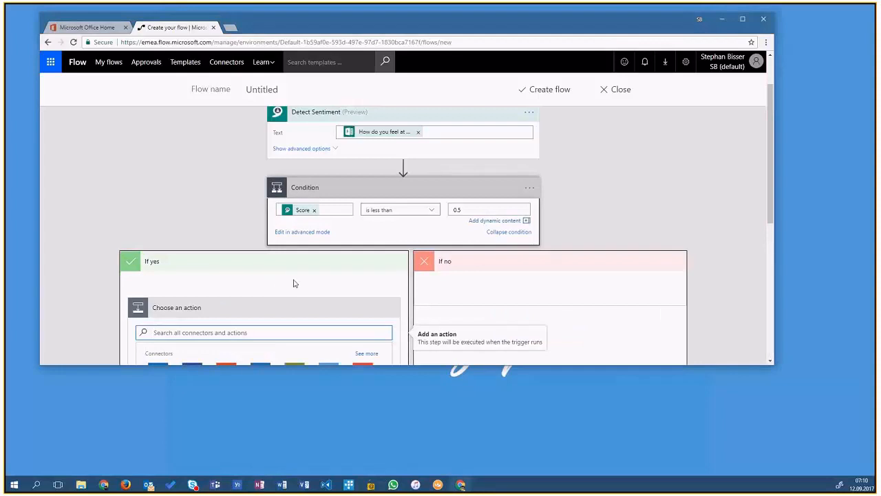
scroll(293, 284, down, 2)
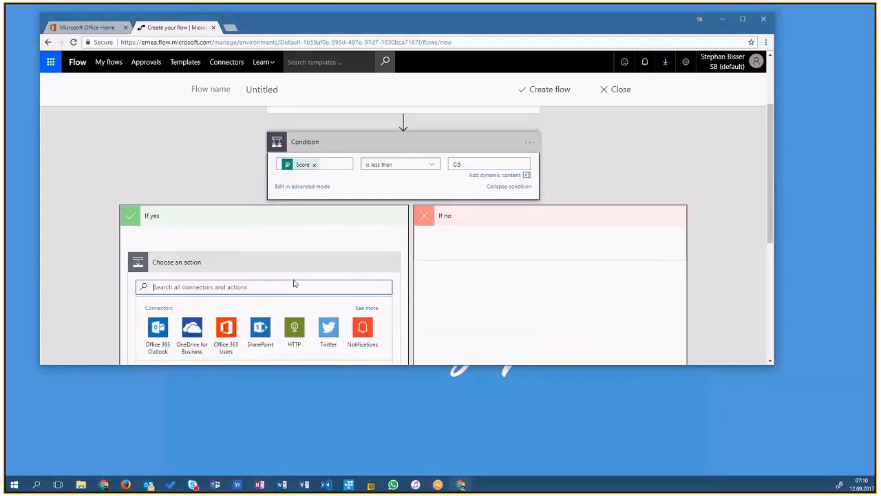
scroll(293, 284, down, 1)
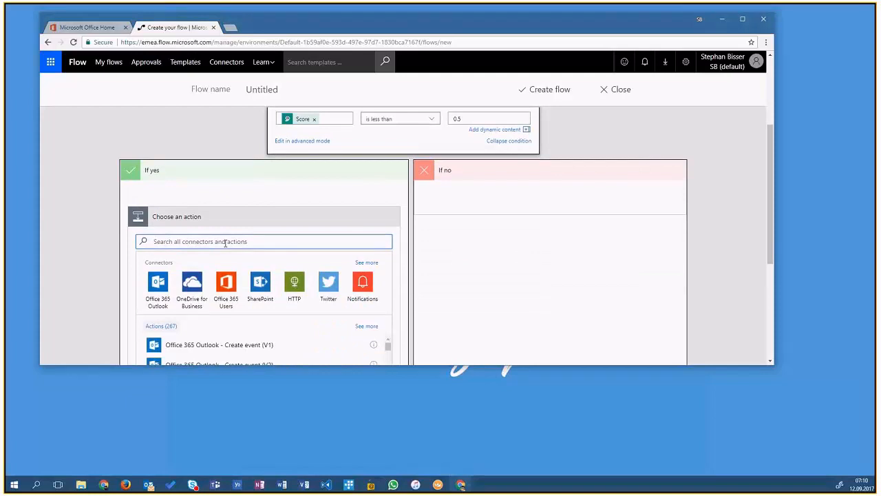
text(teams)
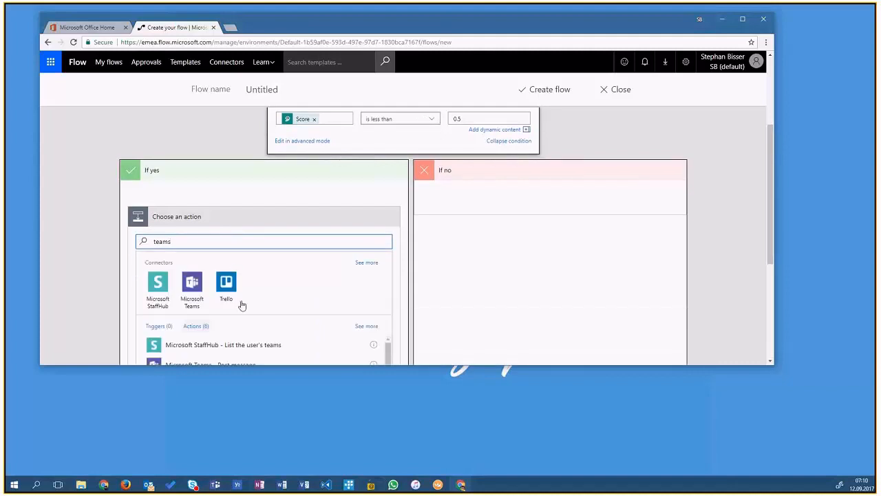
scroll(242, 305, down, 2)
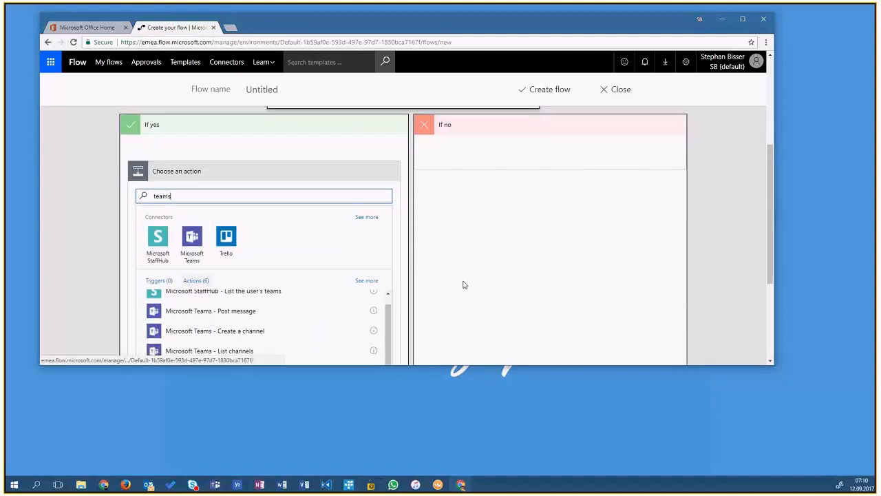
scroll(358, 262, down, 3)
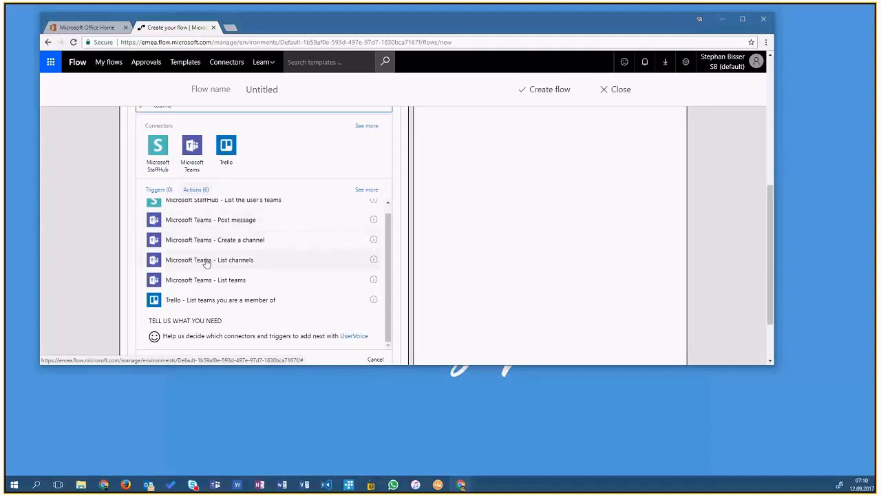
click(210, 226)
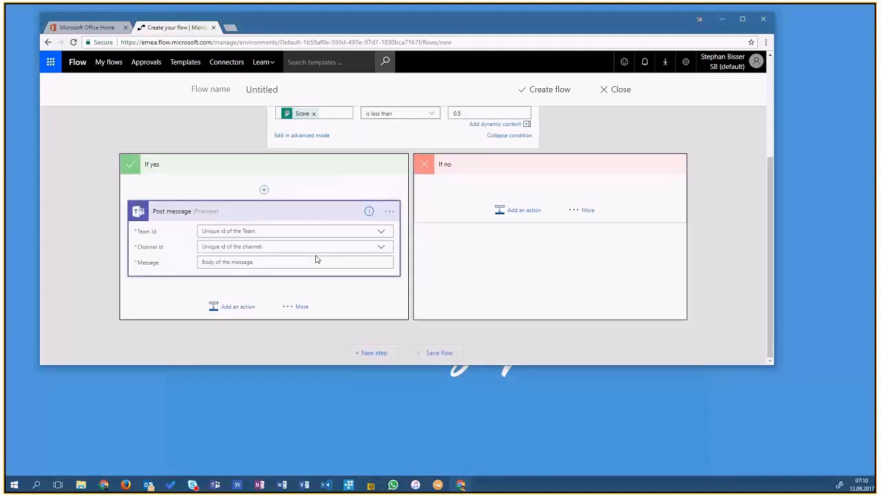
- Set the post's Team Id to HR and its Channel Id to Job-Questionaires
click(380, 232)
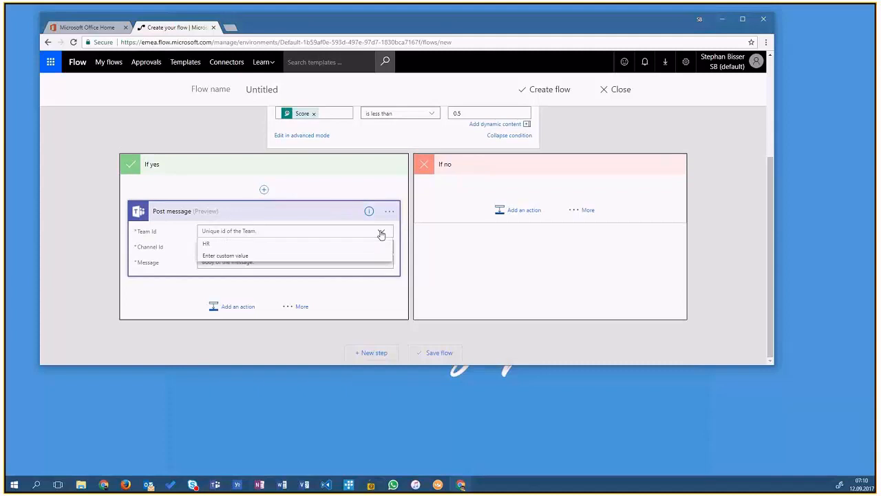
click(257, 245)
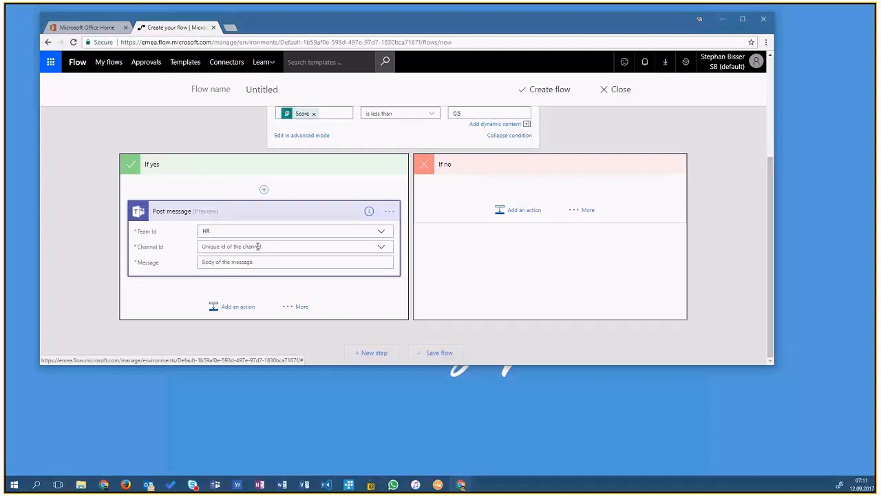
click(258, 246)
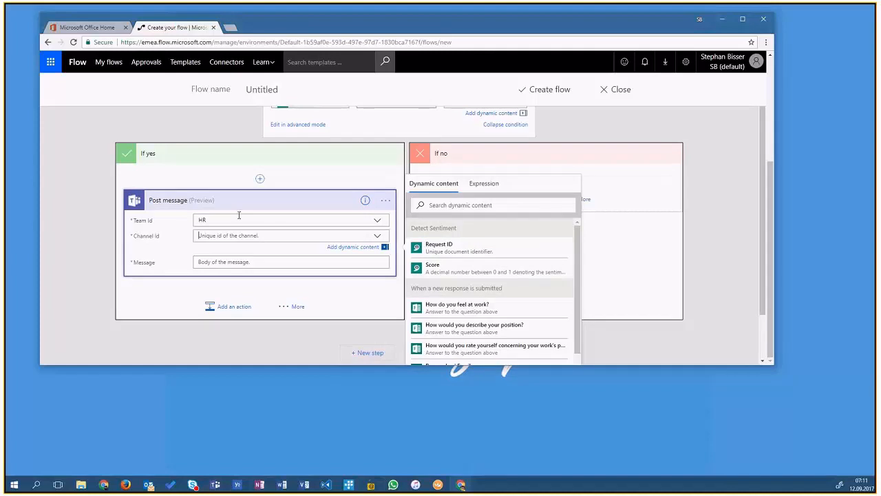
click(378, 235)
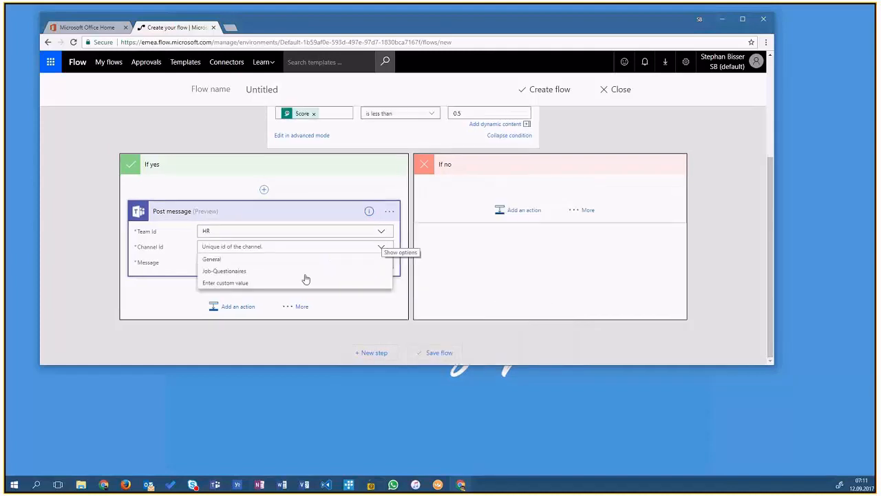
click(234, 274)
- Paste the message 'User has submitted a negative answer concerning his/her feelings about his/her current job on . The score was'
click(241, 261)
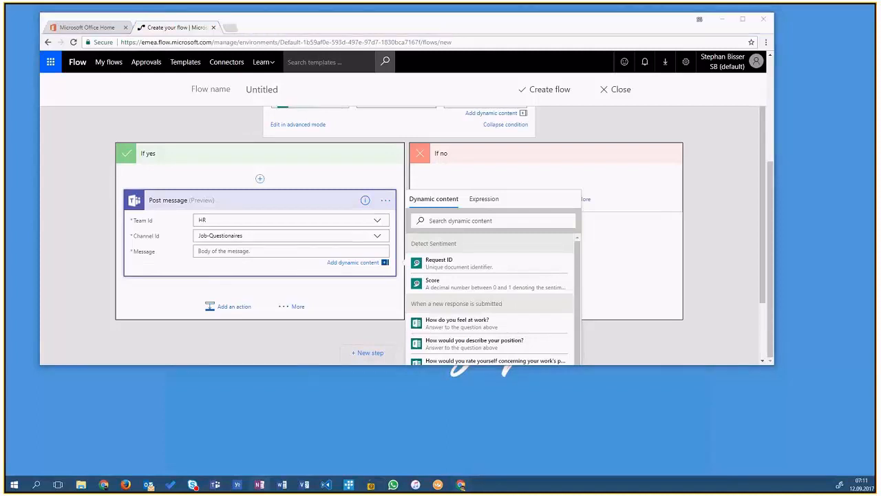
click(216, 250)
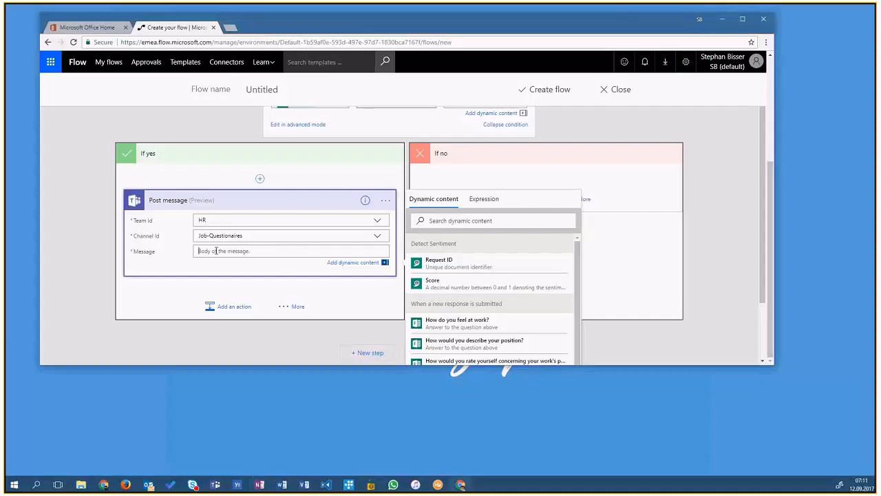
text(User has submitted a negative answer concerning his/her feelings about his/her current job on . The score was)
key(Return)
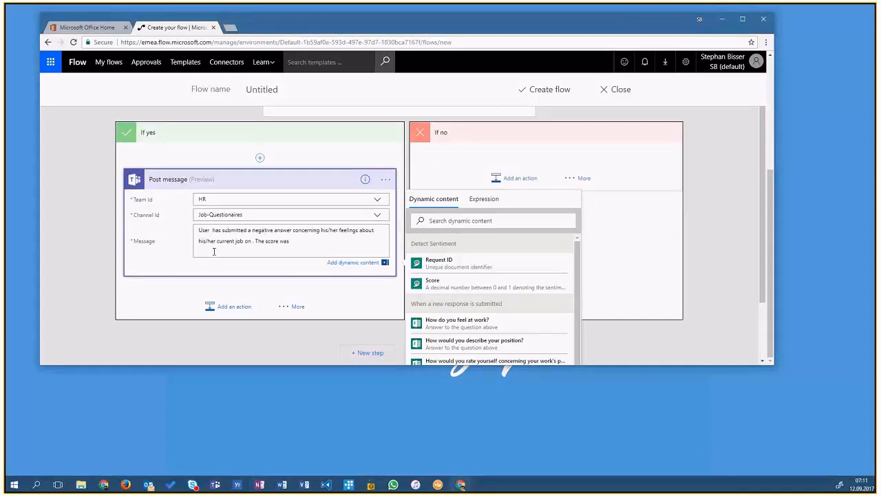
key(BackSpace)
- Insert Responders' Email after 'User' and Submission time after 'job on' in the message
click(211, 240)
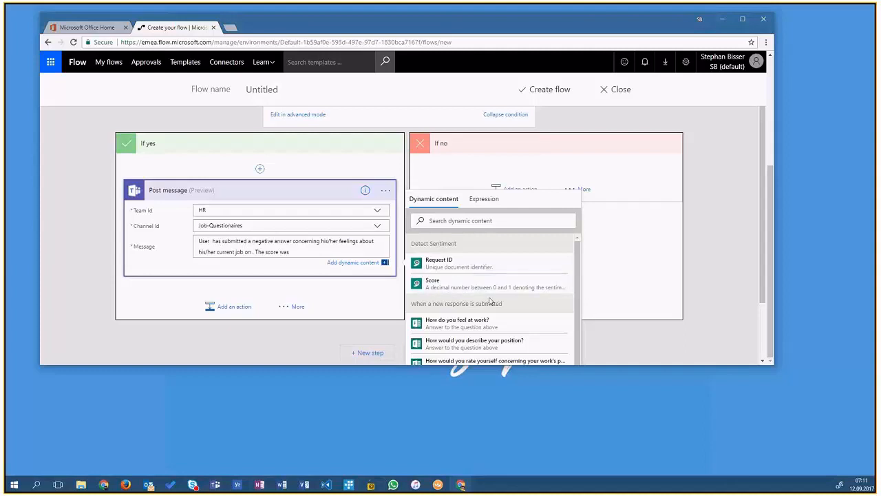
scroll(521, 319, down, 5)
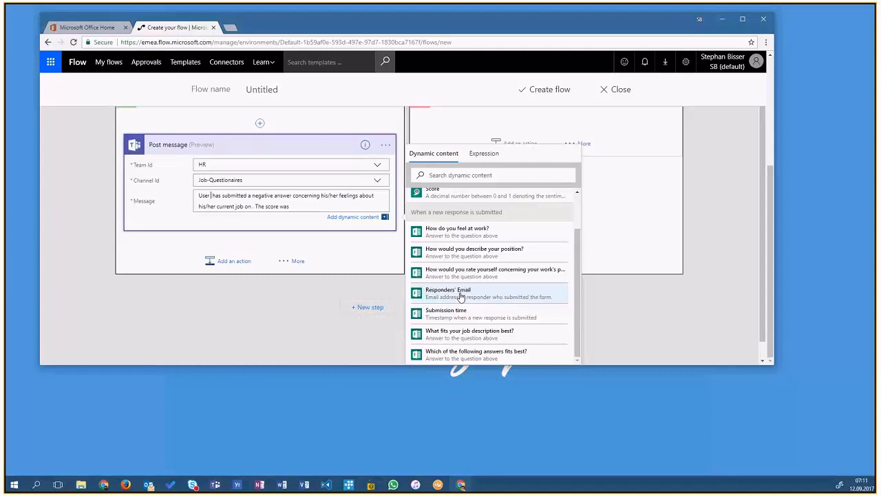
click(460, 296)
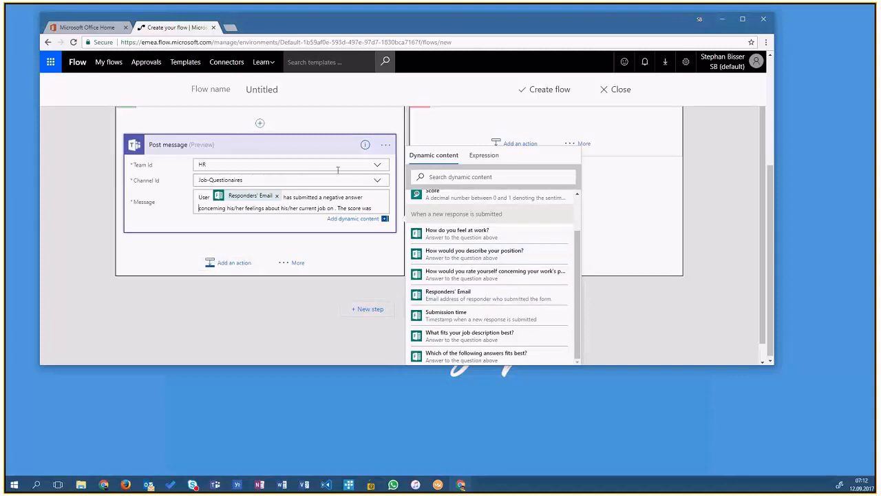
click(335, 208)
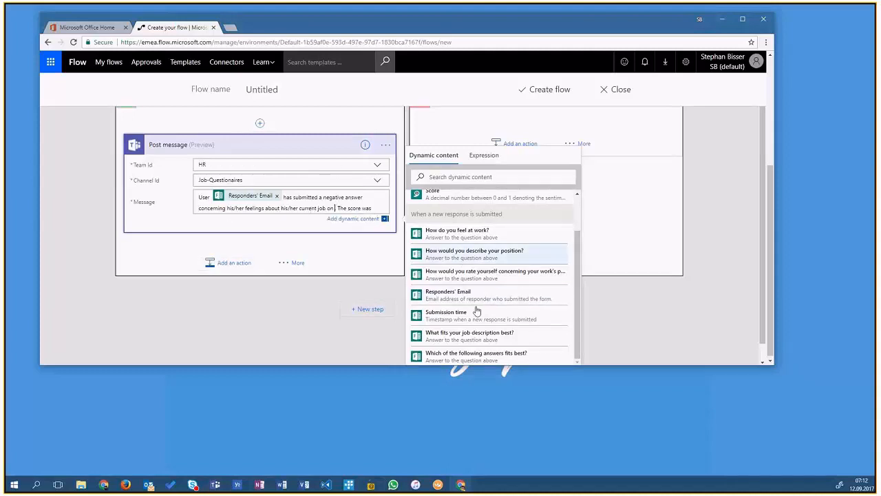
click(491, 318)
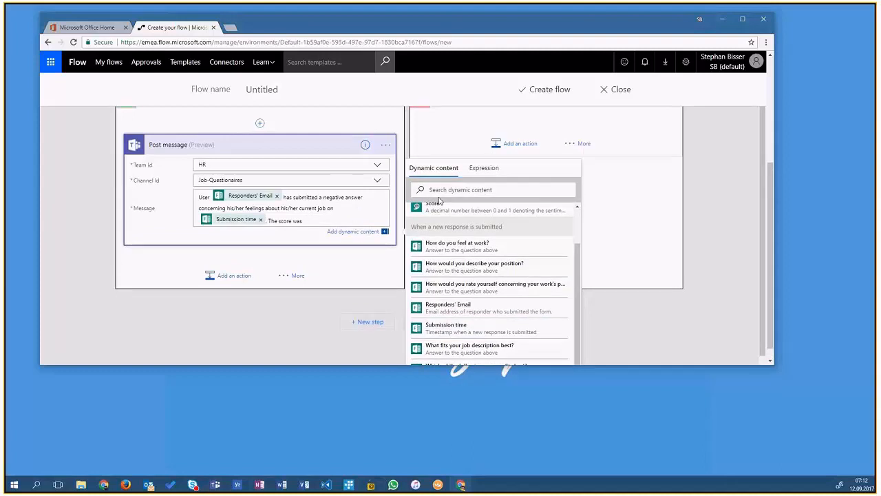
- Append the sentiment Score dynamic value to the end of the message
scroll(454, 263, up, 2)
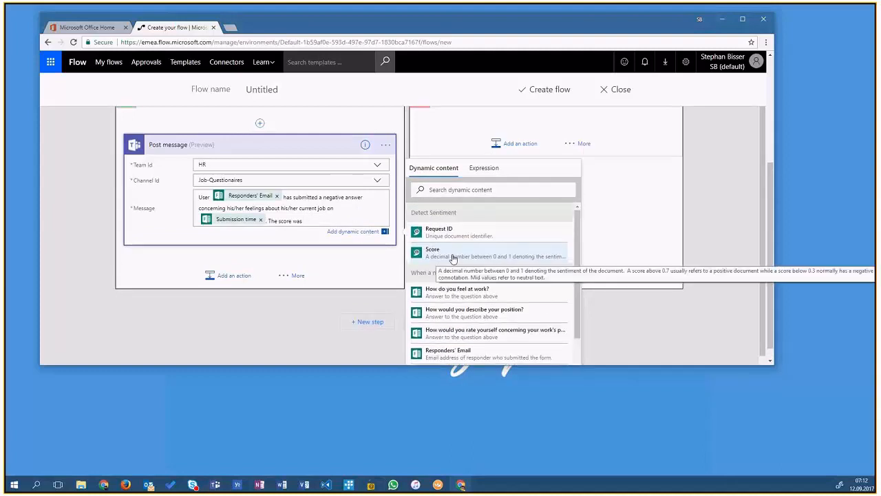
click(453, 259)
click(344, 290)
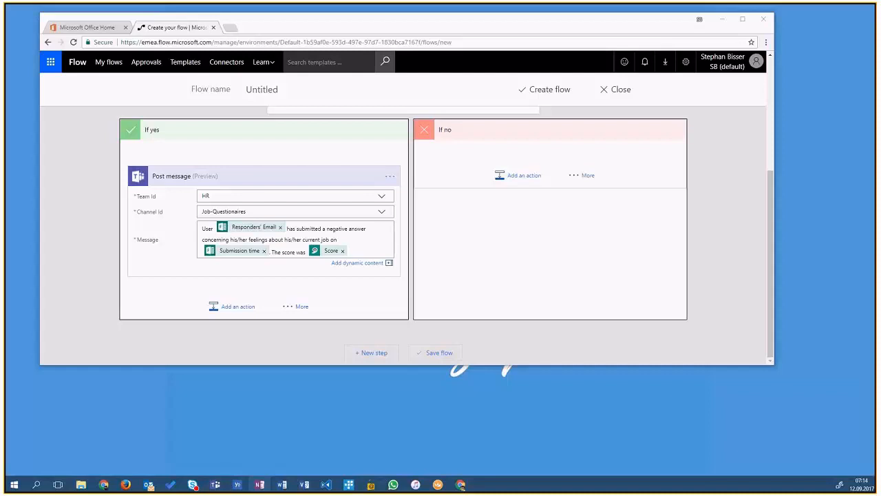
- Add a new SharePoint - Create item step below the condition
click(134, 329)
click(209, 335)
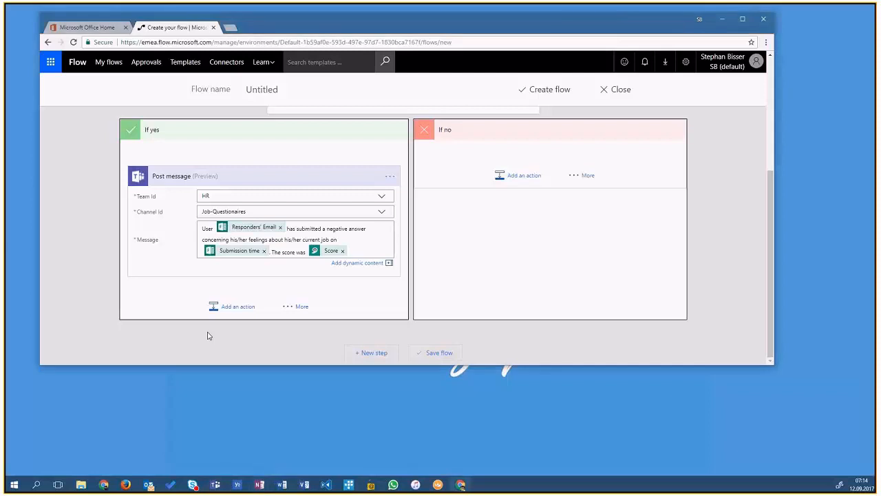
click(385, 351)
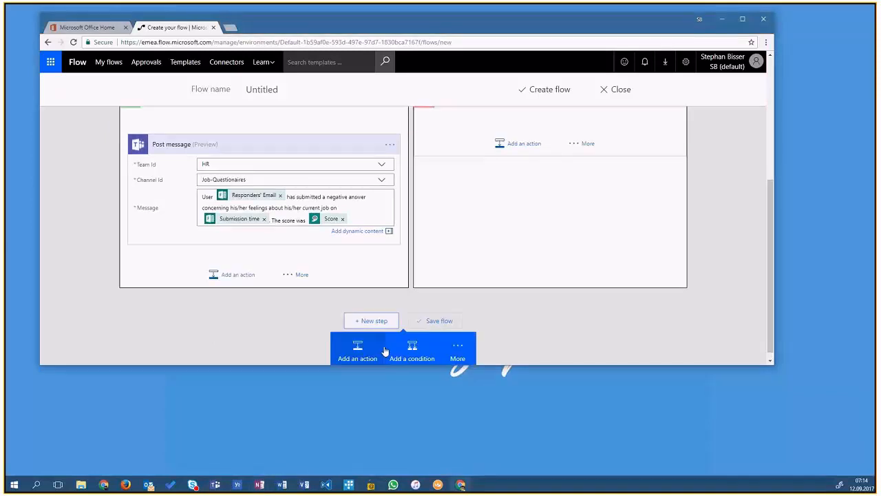
click(358, 355)
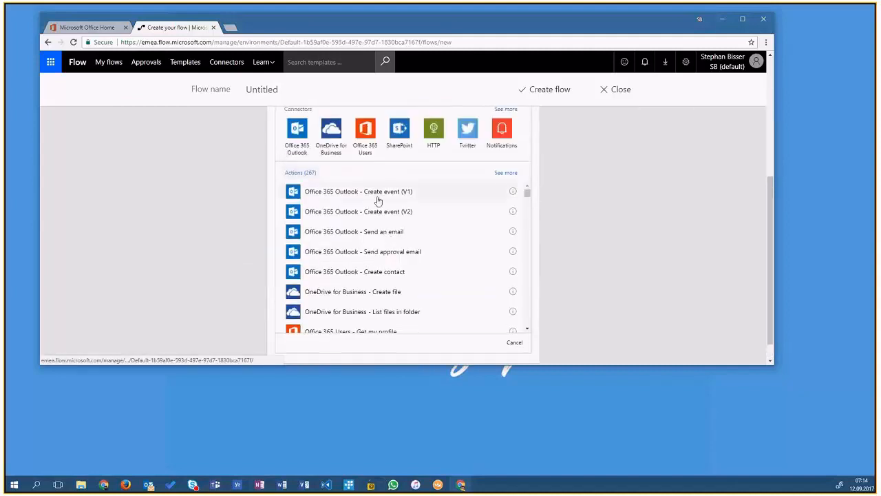
click(400, 181)
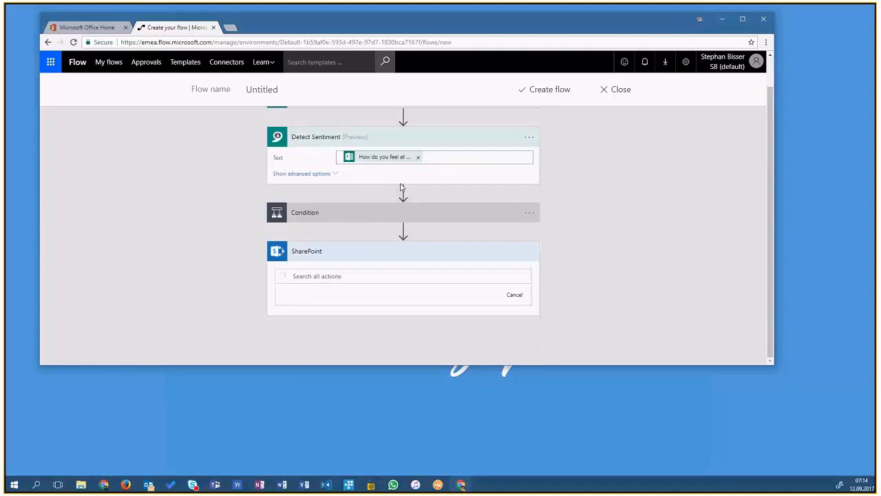
scroll(369, 200, up, 1)
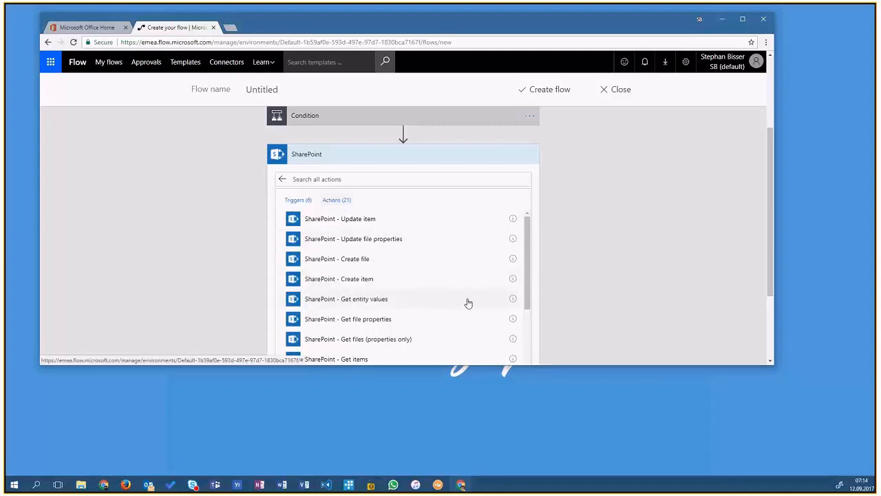
click(407, 281)
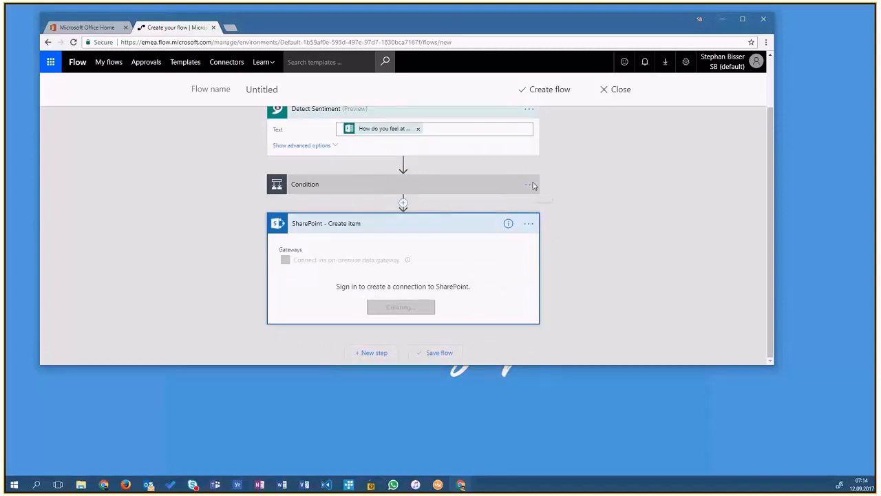
- Connect to SharePoint, choose the FeedbackList list and paste the SharePoint site URL as Site Address
click(490, 271)
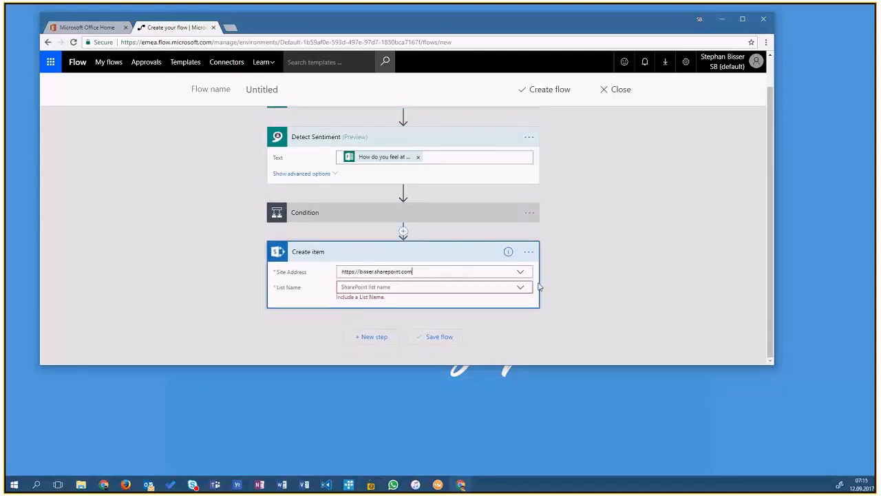
click(528, 289)
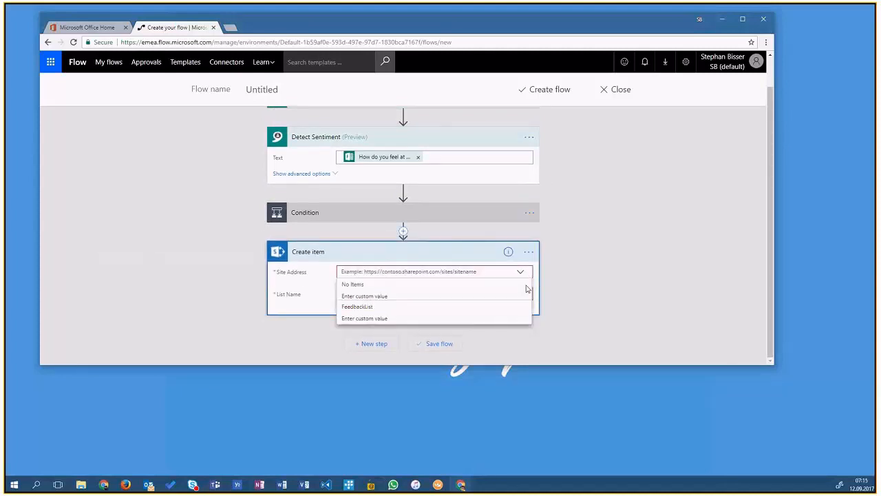
click(380, 307)
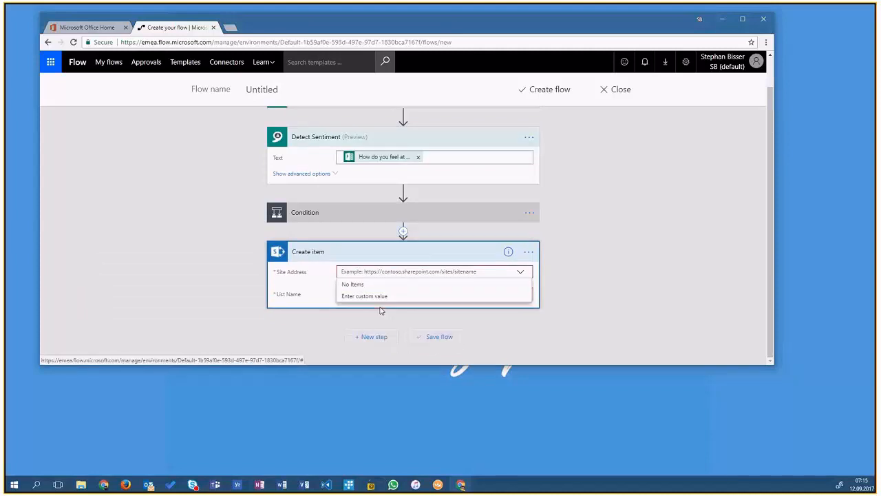
click(362, 311)
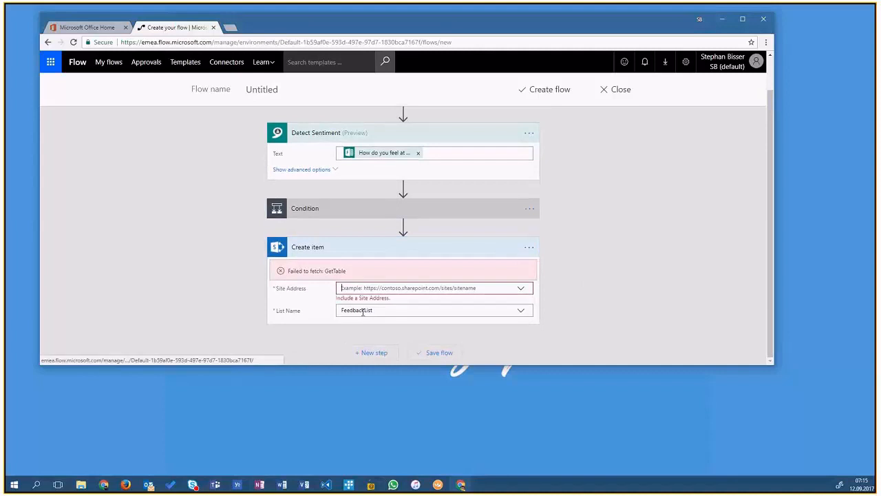
text(https://bisser.sharepoint.com)
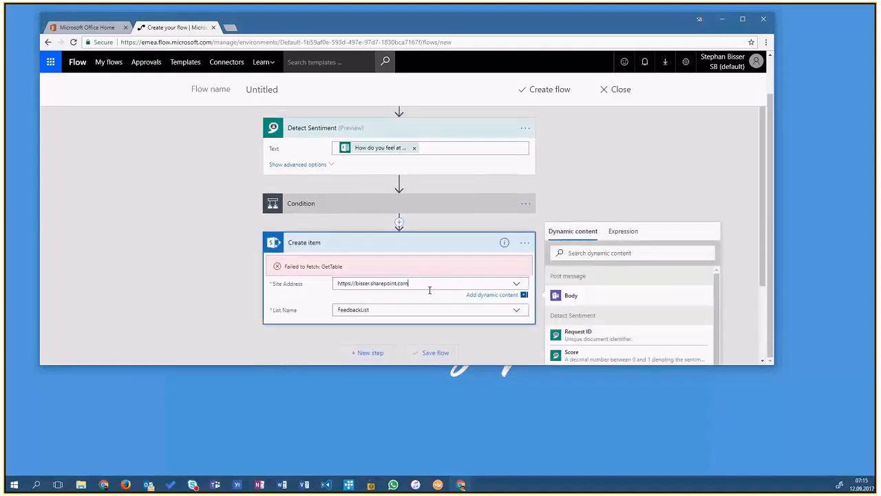
click(189, 321)
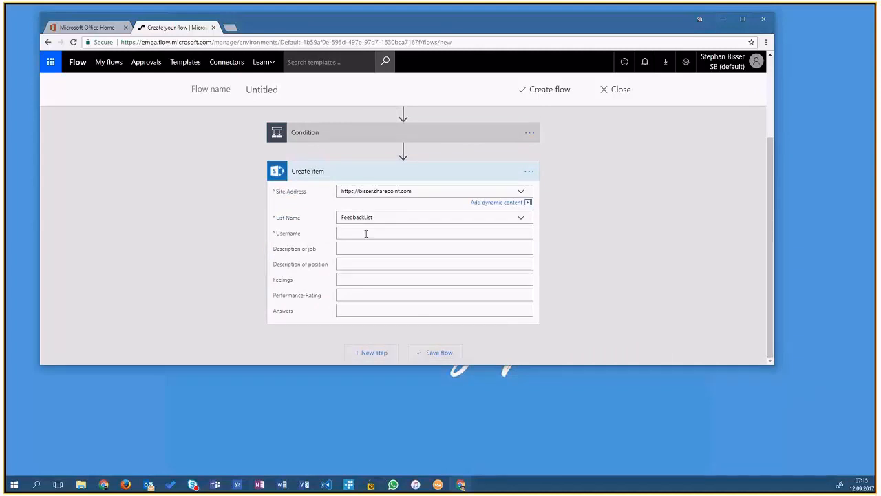
- Map the Create item Username field to the Responders' Email dynamic value
click(365, 234)
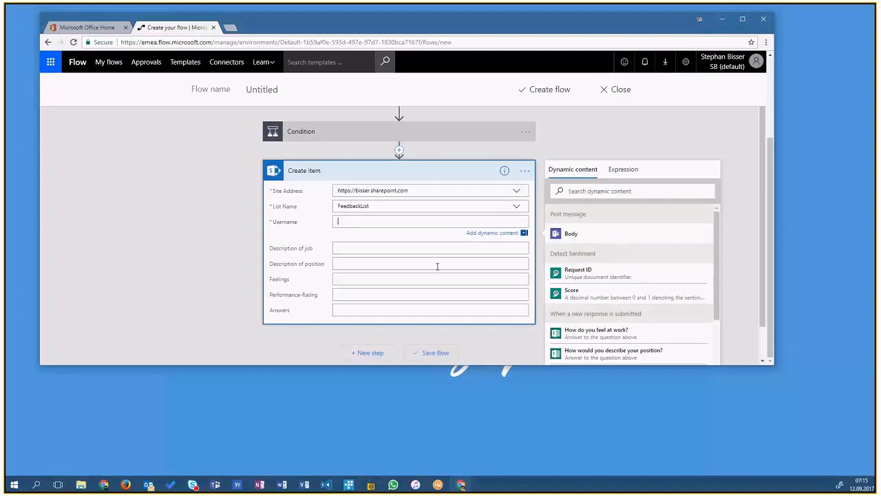
scroll(623, 313, down, 3)
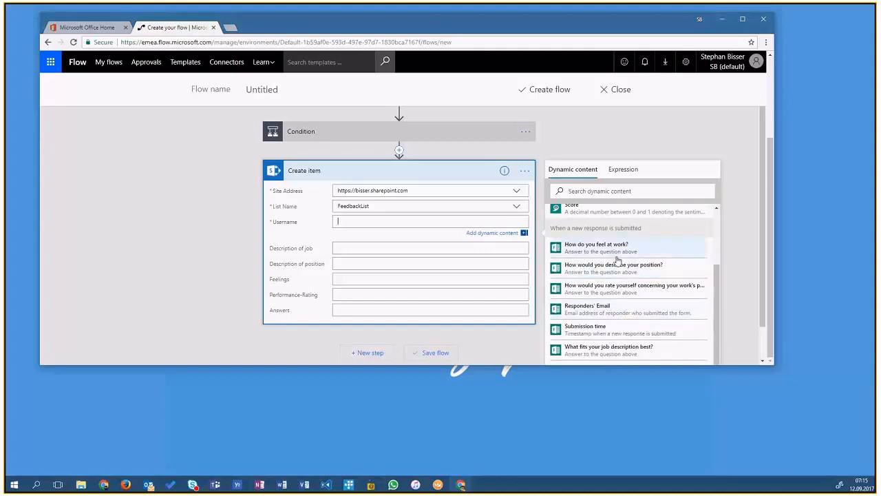
click(623, 310)
- Fill both Description of job and Description of position with the 'How would you describe your position?' answer
click(355, 249)
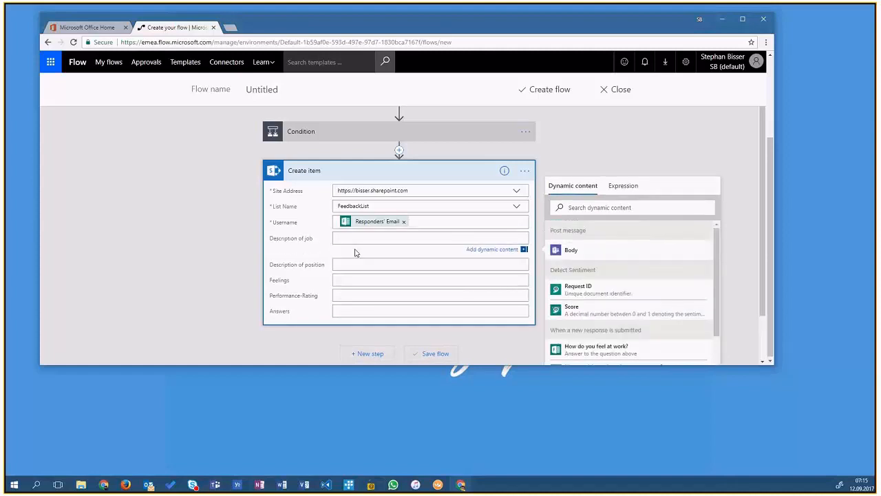
scroll(602, 303, down, 1)
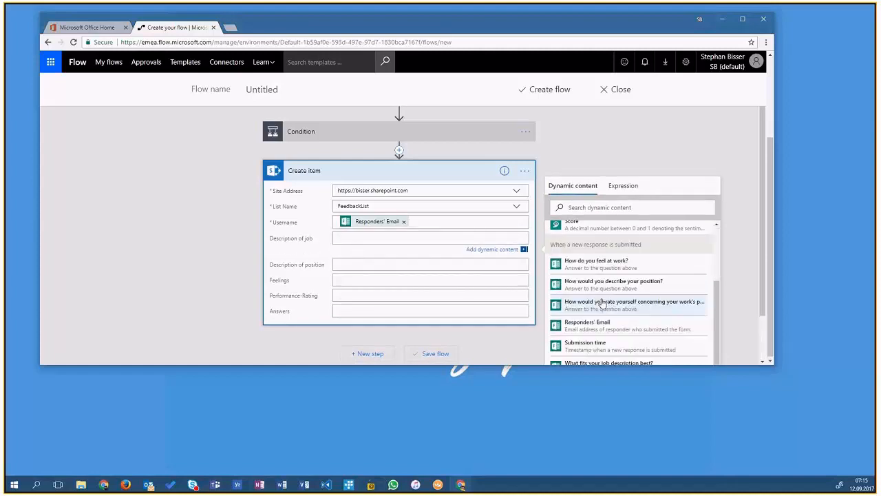
click(608, 283)
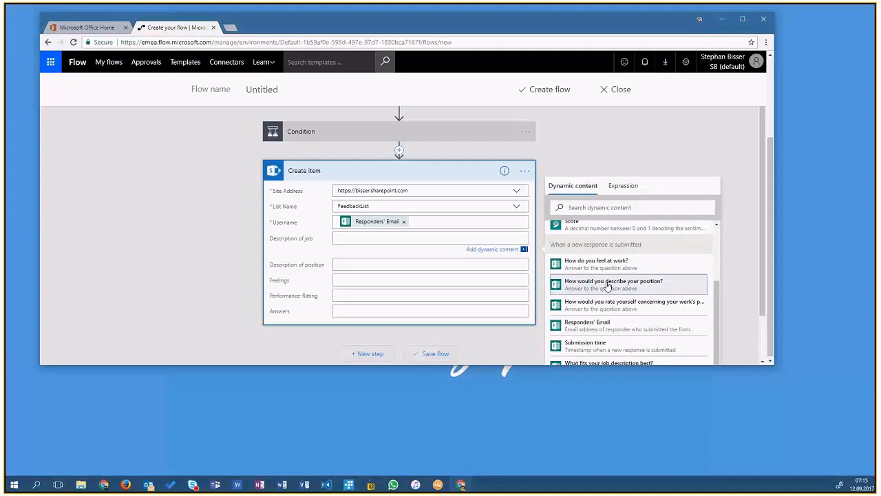
click(355, 265)
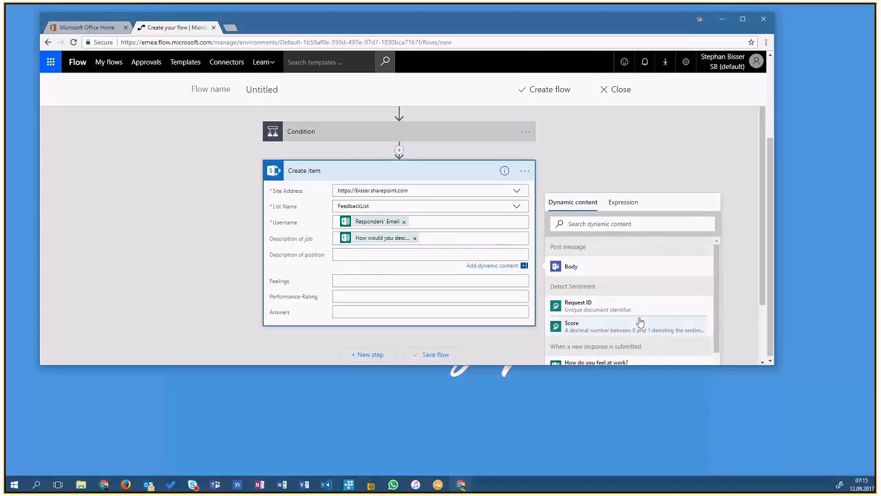
scroll(639, 318, down, 3)
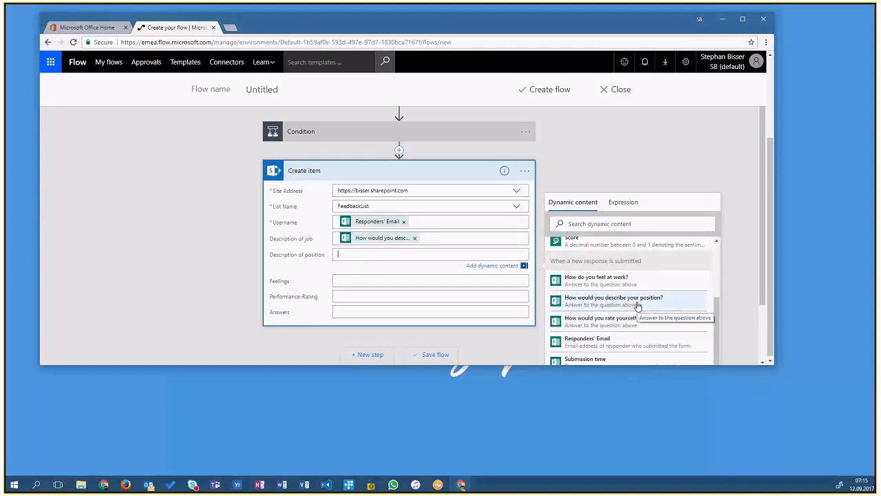
click(637, 303)
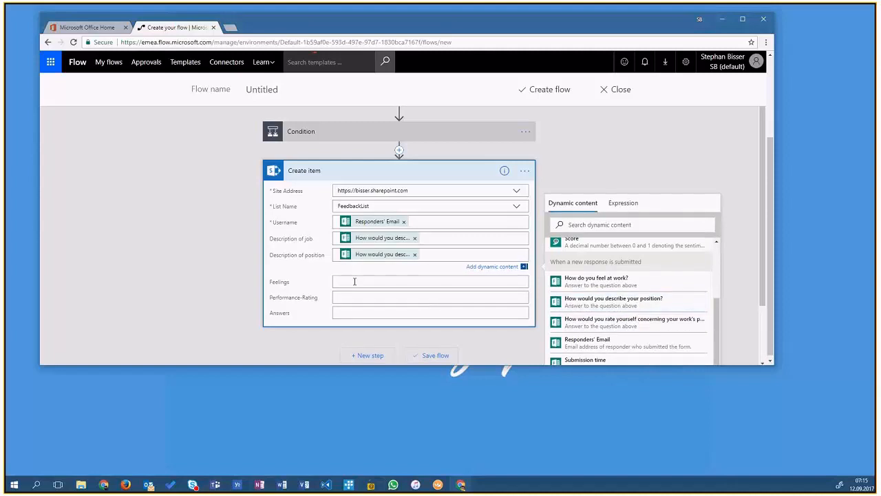
- Map Feelings to 'How do you feel at work?' and Performance-Rating to the 'How would you rate yourself concerning your work's…' answer
click(355, 281)
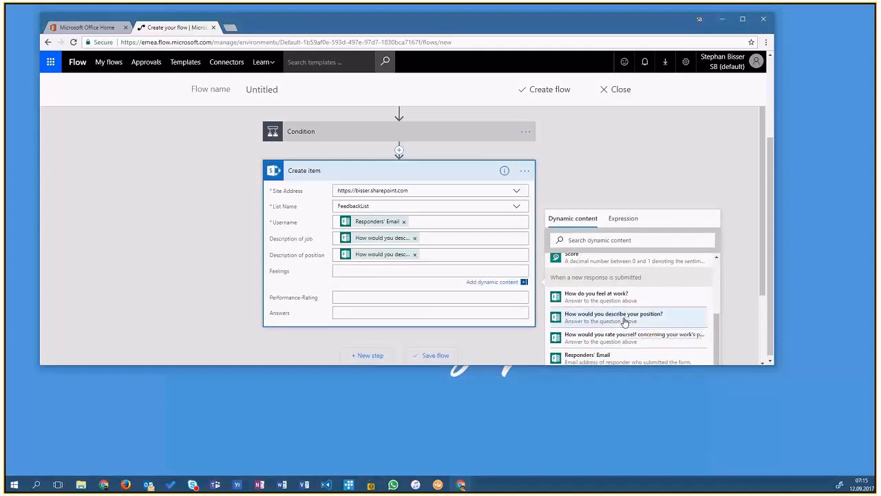
click(596, 249)
click(425, 253)
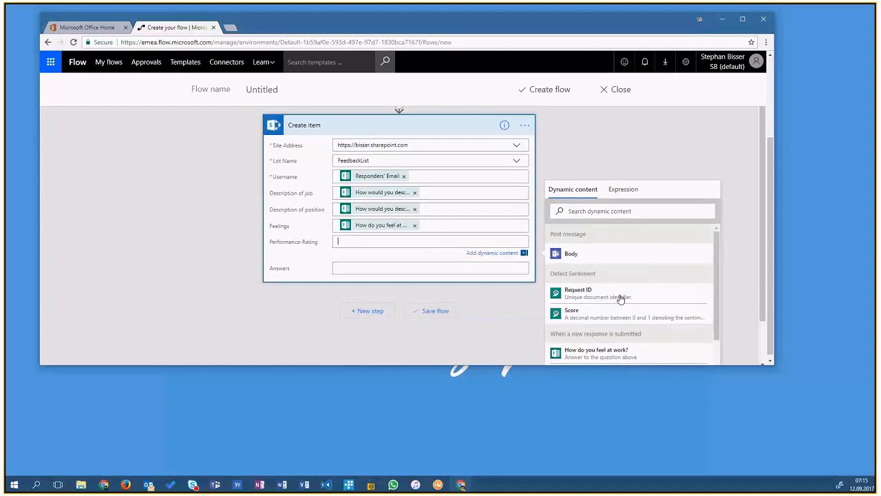
scroll(619, 297, down, 3)
scroll(620, 301, down, 2)
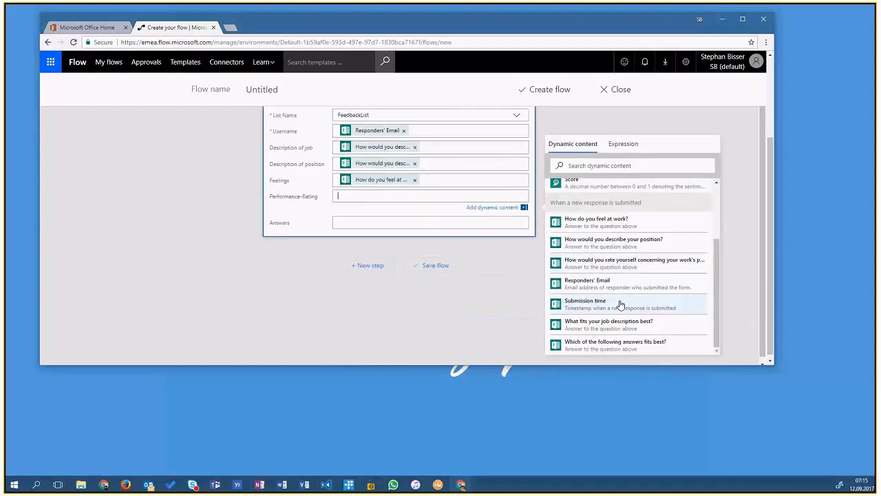
click(628, 263)
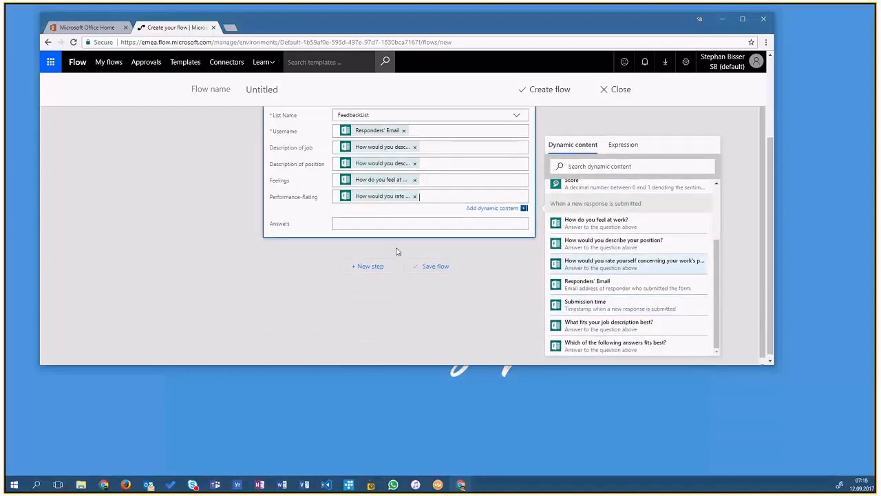
- Map Answers to the 'Which of the following answers fits best?' answer and close the dynamic content list
click(357, 225)
scroll(661, 337, down, 1)
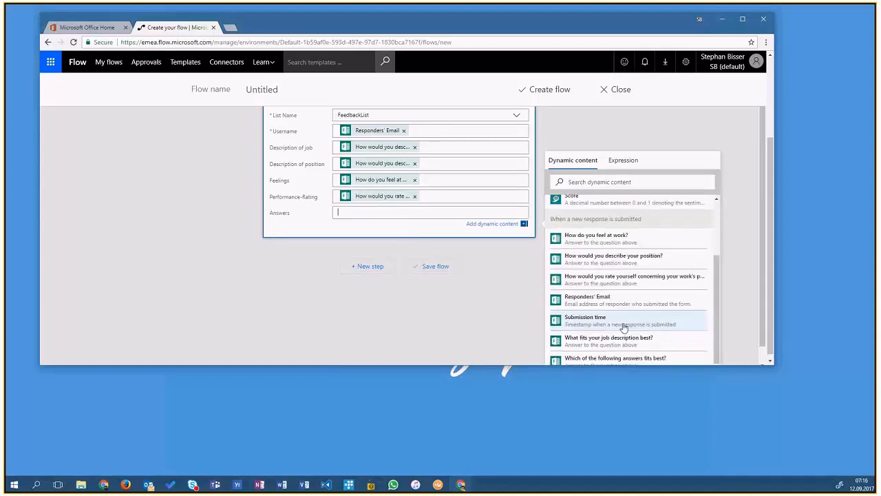
scroll(642, 330, down, 1)
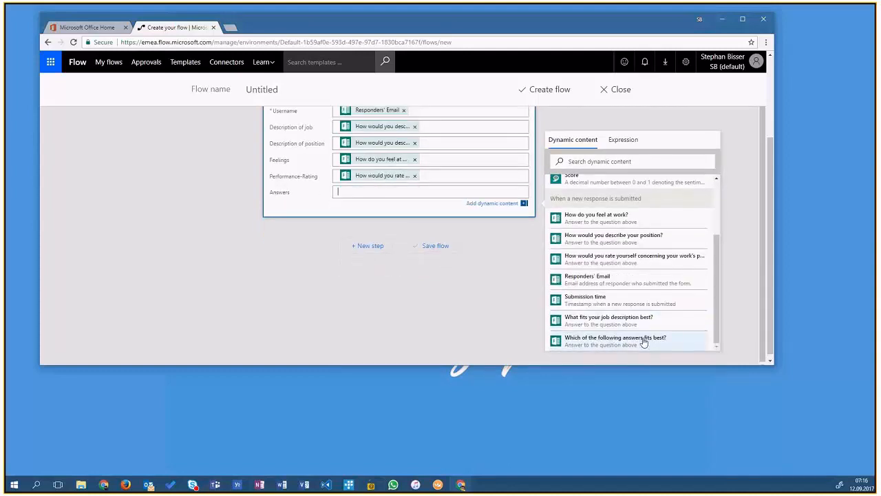
click(643, 341)
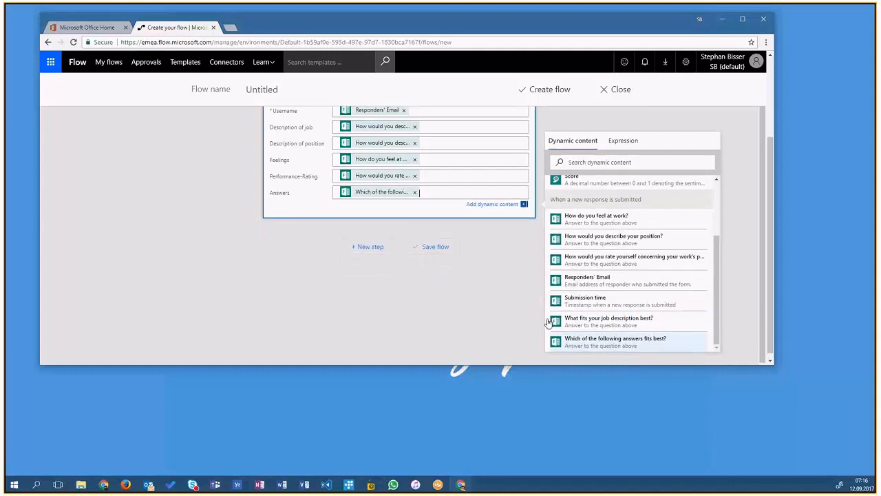
scroll(161, 271, up, 1)
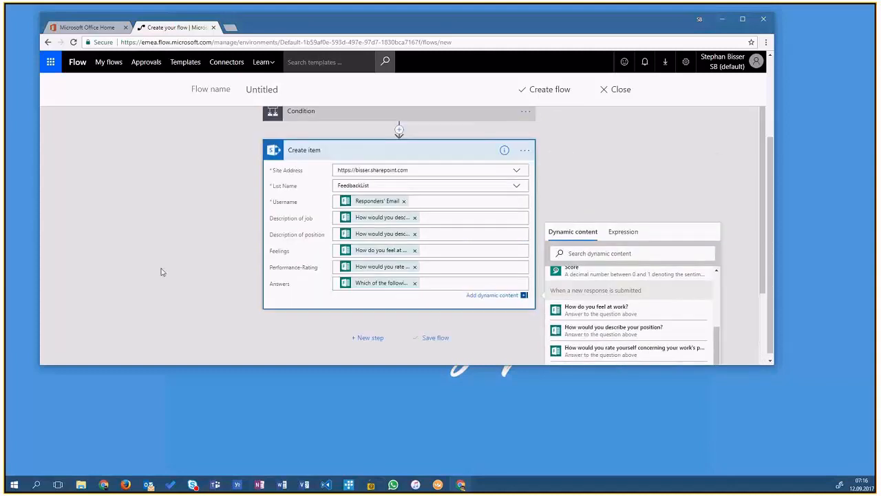
click(161, 272)
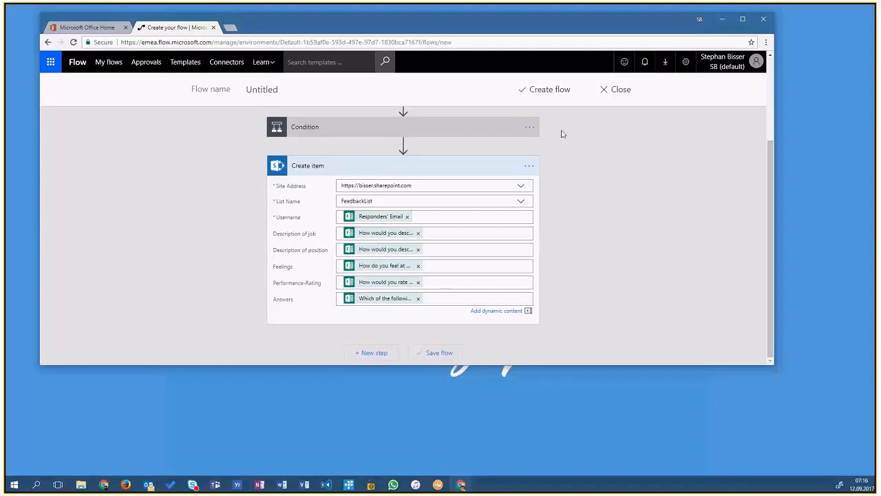
- Name the flow Survey365 and create it
click(324, 90)
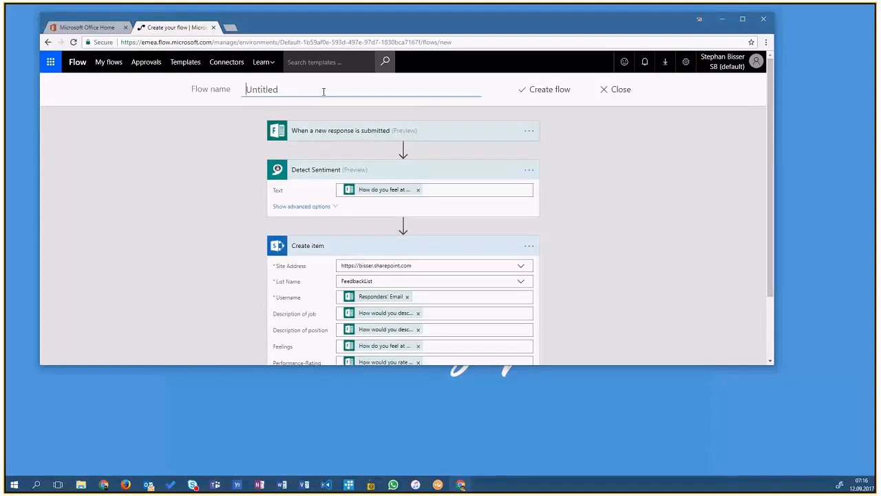
text(Survey365)
click(550, 90)
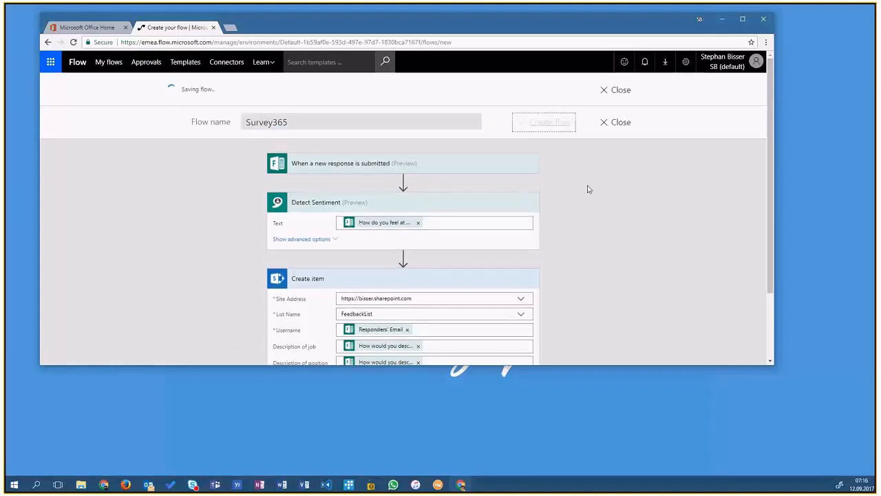
- Leave the flow editor with Done and let the browser save the site password
scroll(585, 189, down, 2)
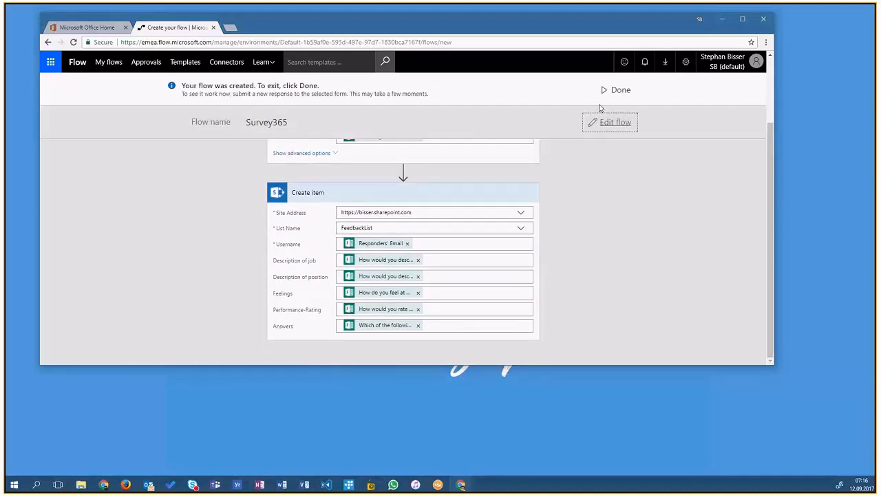
click(602, 93)
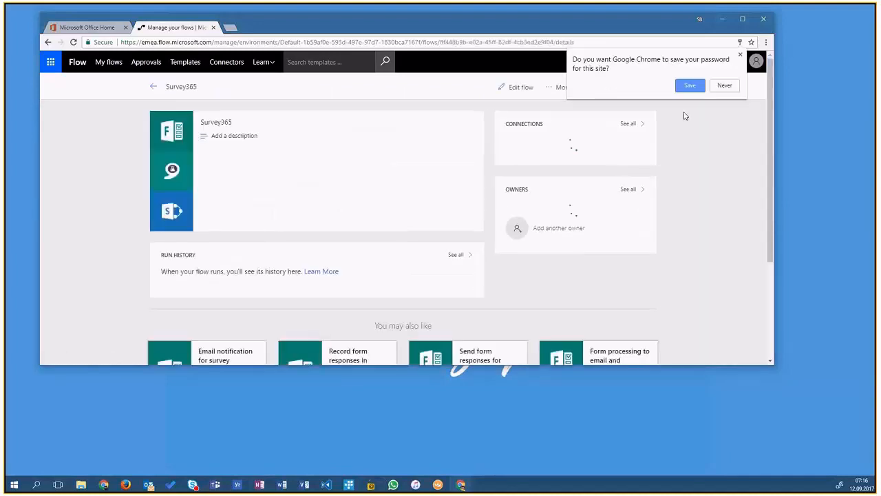
click(690, 87)
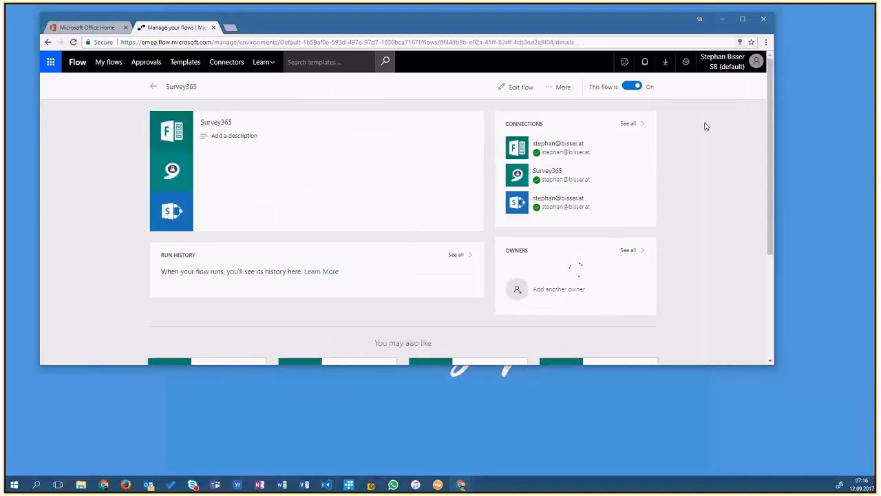
- Review the Survey365 flow details page, including its connections, owners and on/off switch
scroll(702, 134, down, 2)
scroll(701, 138, up, 1)
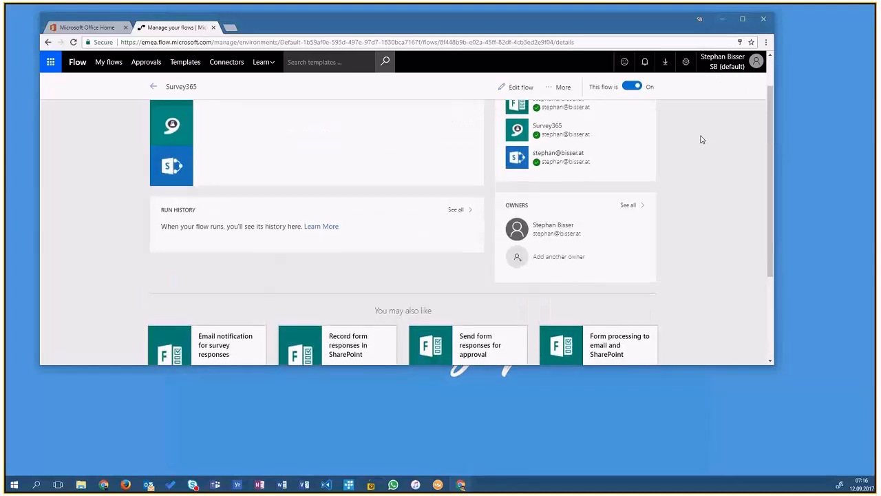
scroll(702, 139, up, 1)
click(553, 86)
click(671, 114)
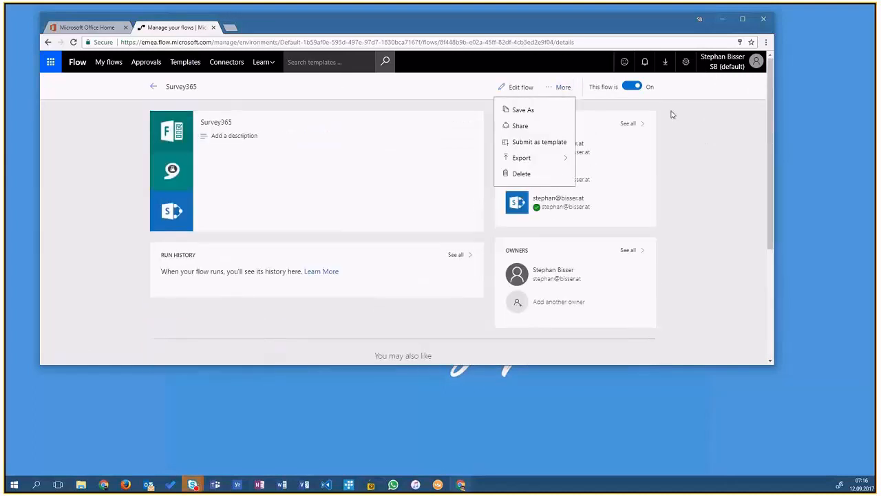
click(632, 86)
click(632, 86)
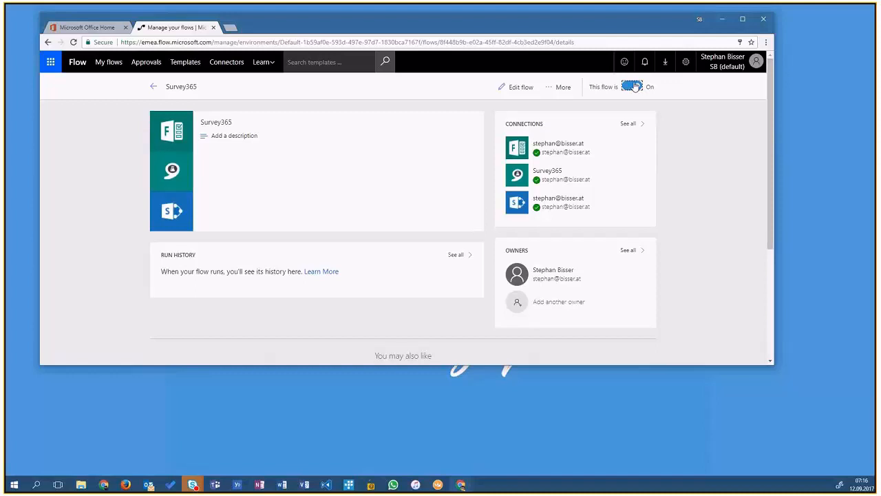
scroll(693, 150, down, 1)
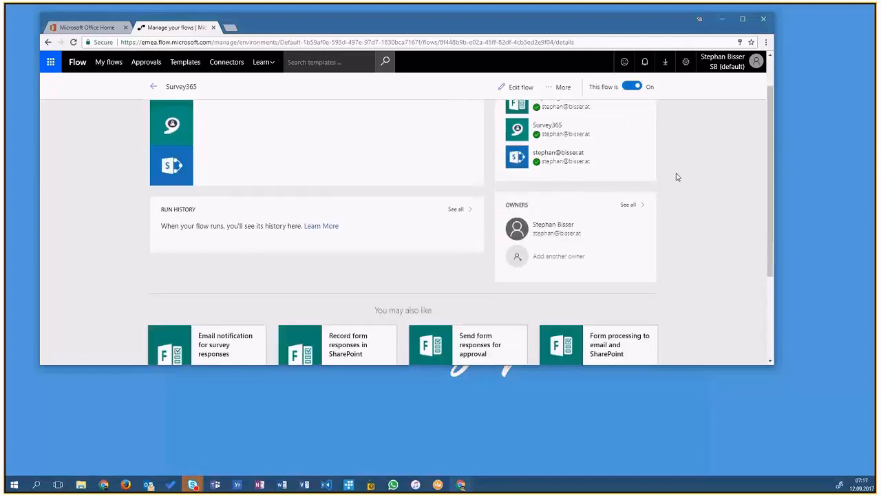
scroll(698, 222, down, 1)
scroll(700, 230, down, 1)
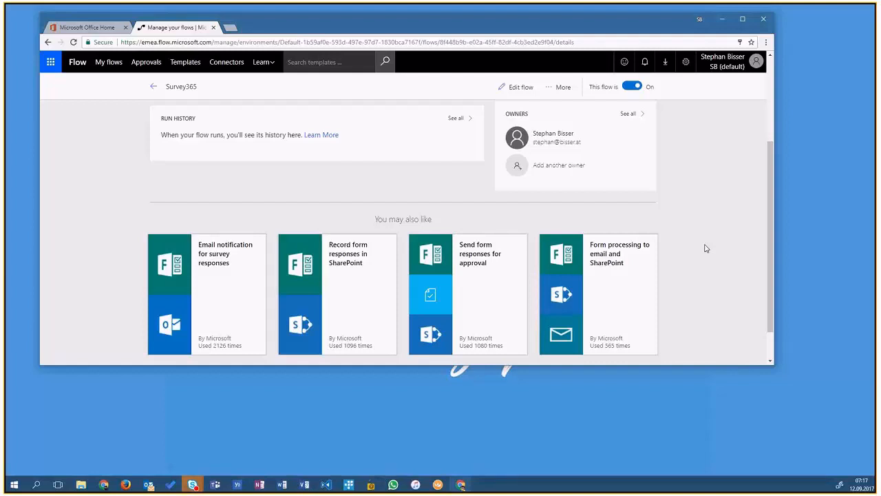
scroll(704, 255, down, 1)
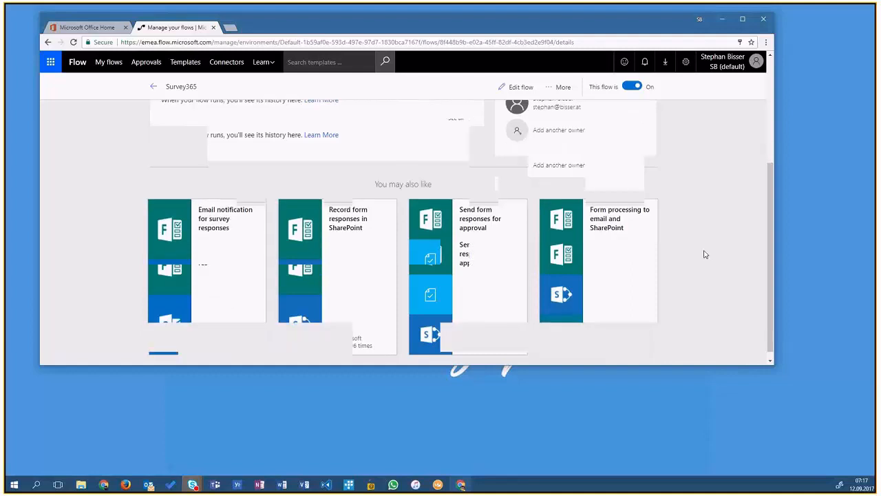